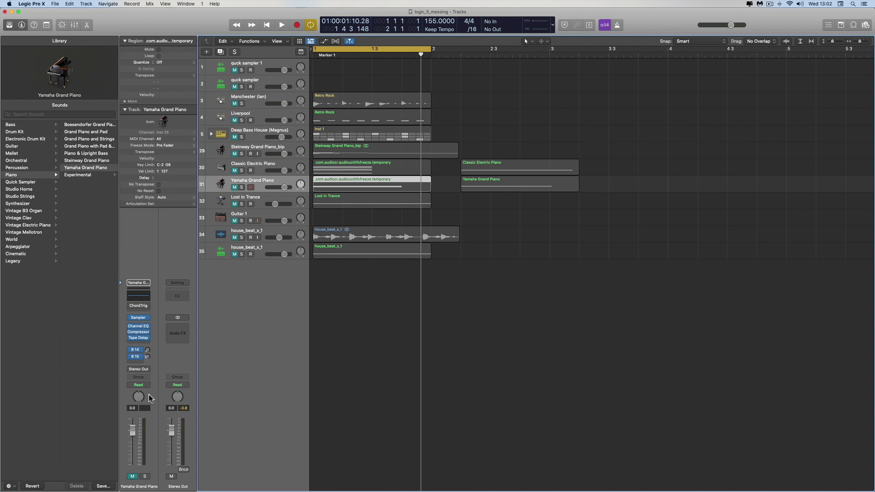
- Drop Break Cb-01.wav from Finder onto a new Quick Sampler (Original) track
{"action": "key", "text": "super+Tab"}
{"action": "key", "text": "super+Tab"}
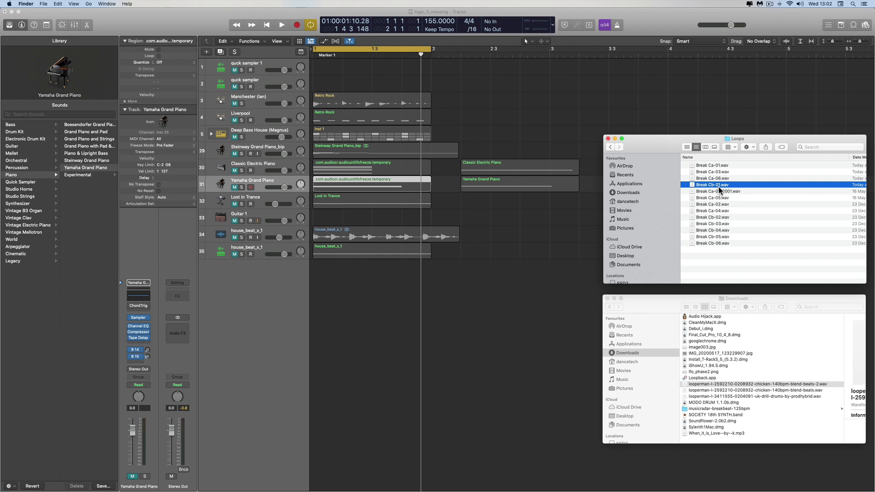
{"action": "left_click_drag", "start_coordinate": [726, 185], "coordinate": [253, 306]}
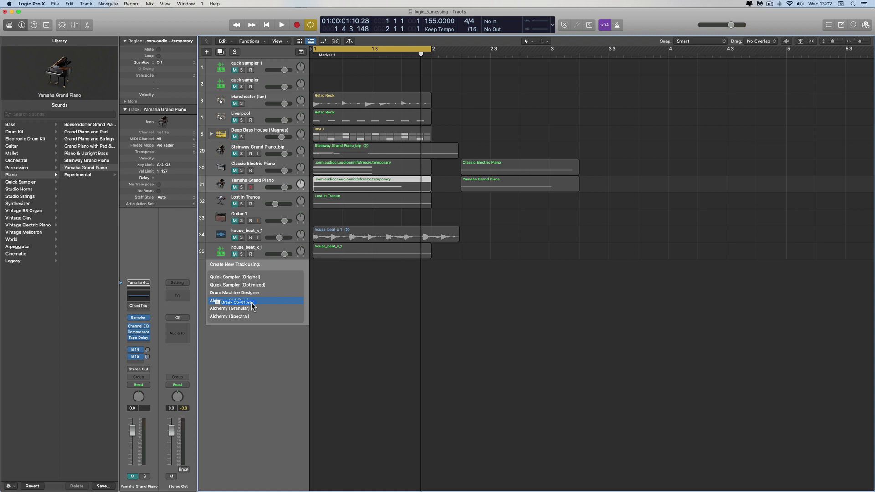
{"action": "left_click_drag", "start_coordinate": [253, 306], "coordinate": [287, 277]}
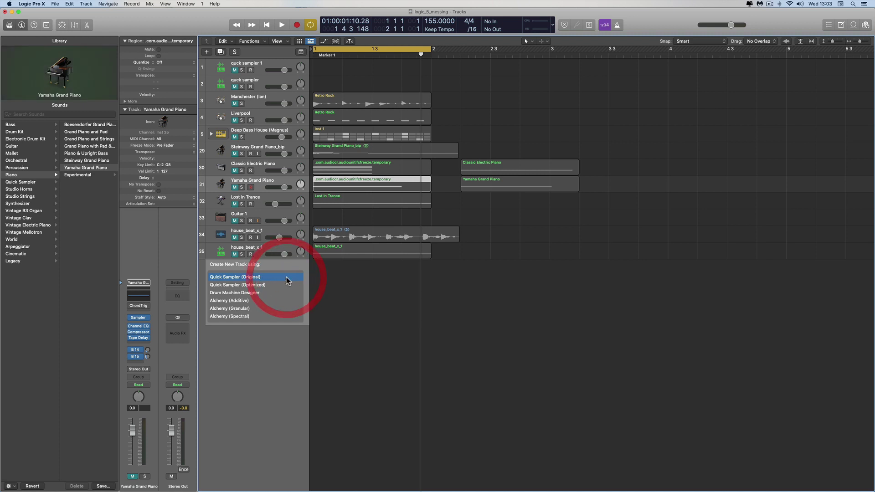
{"action": "left_click_drag", "start_coordinate": [405, 101], "coordinate": [504, 130]}
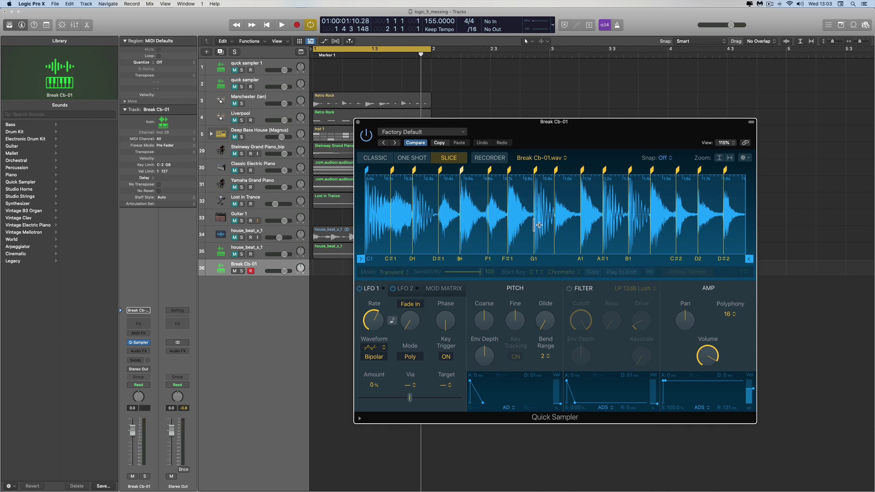
- Put Break Cb-01's sampler in Classic mode with Flex and Follow Tempo on, then audition it
{"action": "left_click", "coordinate": [375, 157]}
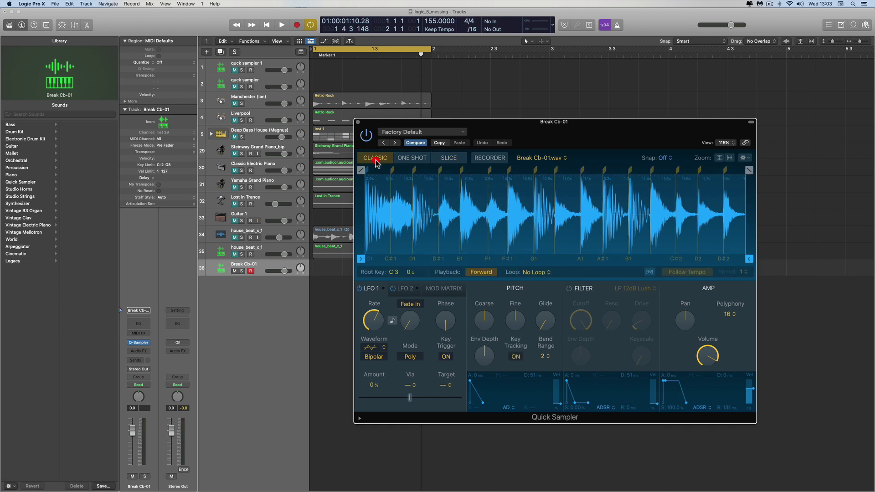
{"action": "left_click", "coordinate": [649, 273]}
{"action": "left_click", "coordinate": [679, 275]}
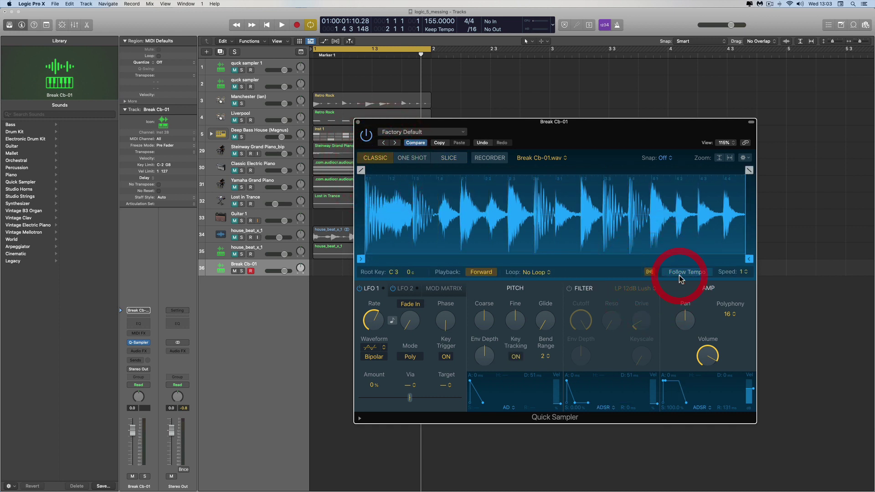
{"action": "left_click_drag", "start_coordinate": [581, 125], "coordinate": [619, 133]}
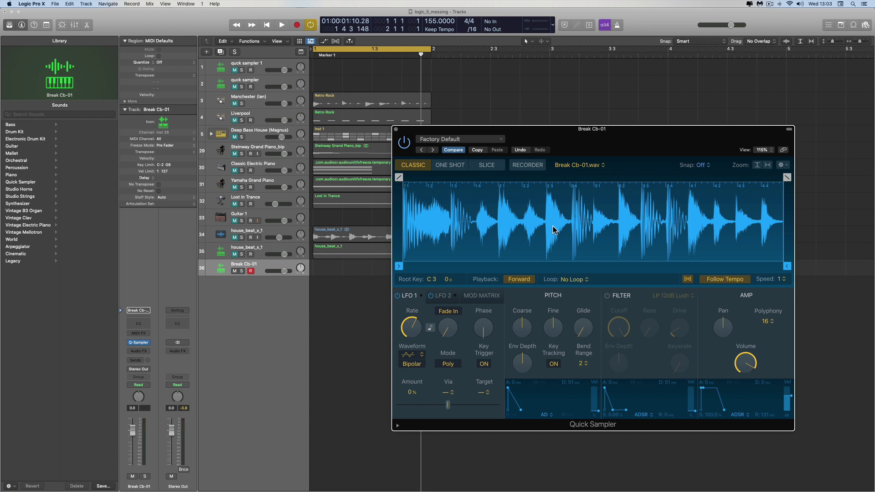
{"action": "key", "text": "a"}
{"action": "key", "text": "a"}
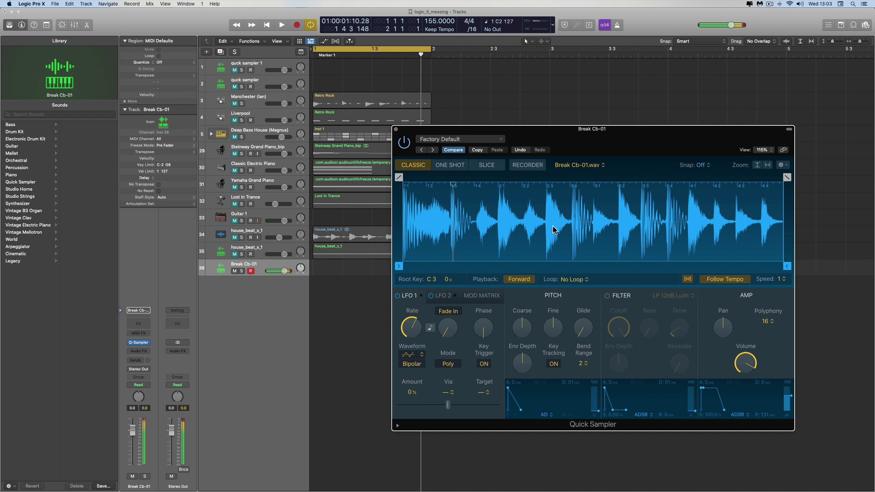
{"action": "key", "text": "f"}
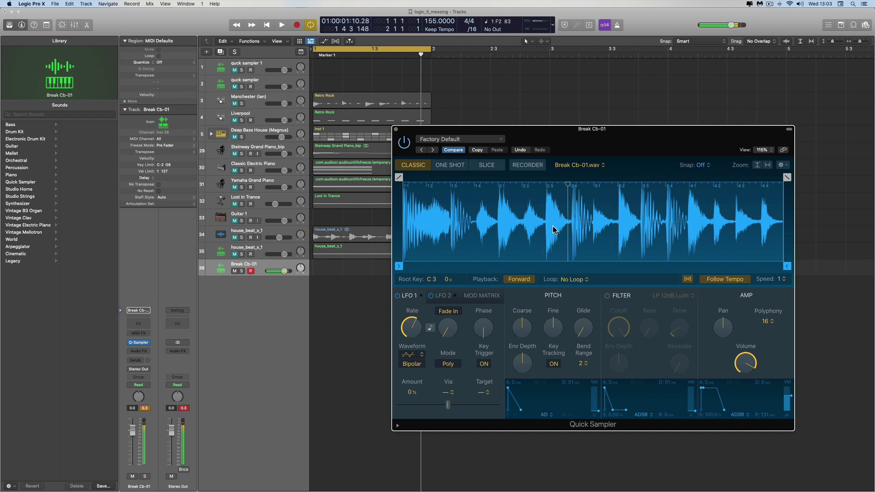
- Lower the project tempo to 125, audition again, close the sampler and select the track
{"action": "left_click_drag", "start_coordinate": [431, 23], "coordinate": [429, 55]}
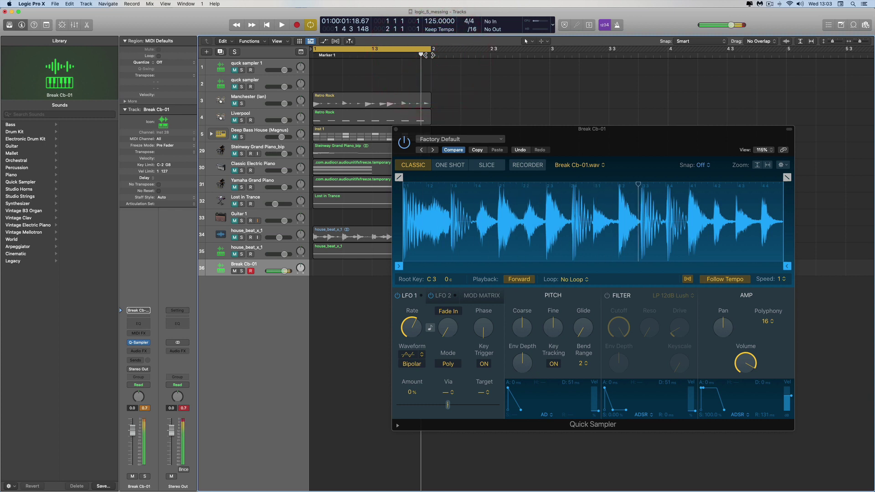
{"action": "key", "text": "k"}
{"action": "key", "text": "f"}
{"action": "key", "text": "k"}
{"action": "key", "text": "a"}
{"action": "left_click", "coordinate": [395, 130]}
{"action": "left_click", "coordinate": [267, 262]}
- Delete Break Cb-01 and drop the looperman chicken 140bpm loop onto a new Quick Sampler (Original) track
{"action": "key", "text": "super+BackSpace"}
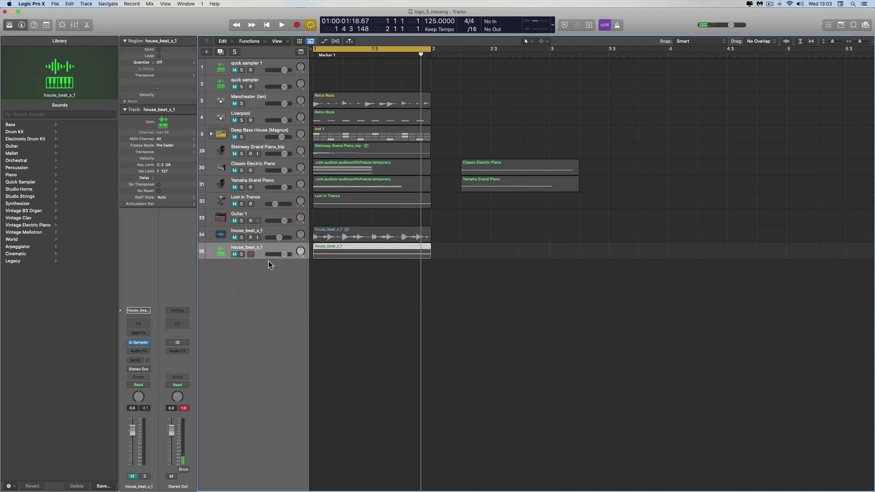
{"action": "key", "text": "super+Tab"}
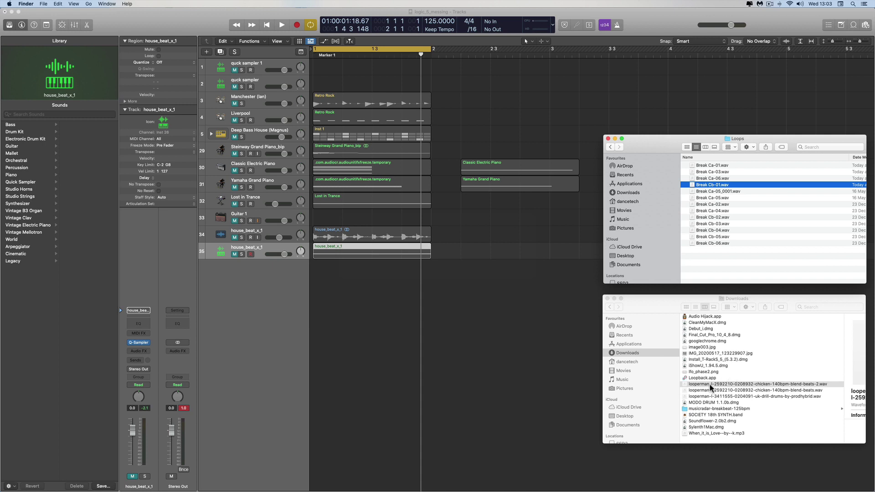
{"action": "left_click_drag", "start_coordinate": [713, 387], "coordinate": [248, 280]}
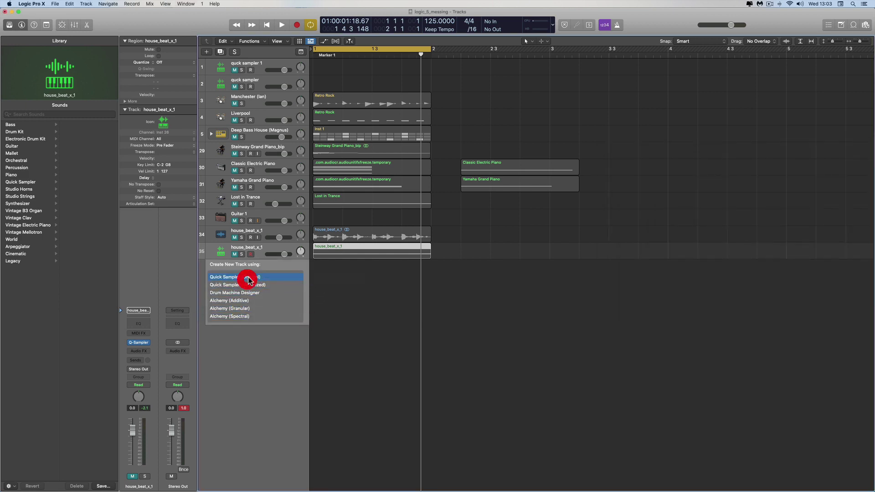
{"action": "left_click_drag", "start_coordinate": [409, 102], "coordinate": [497, 137]}
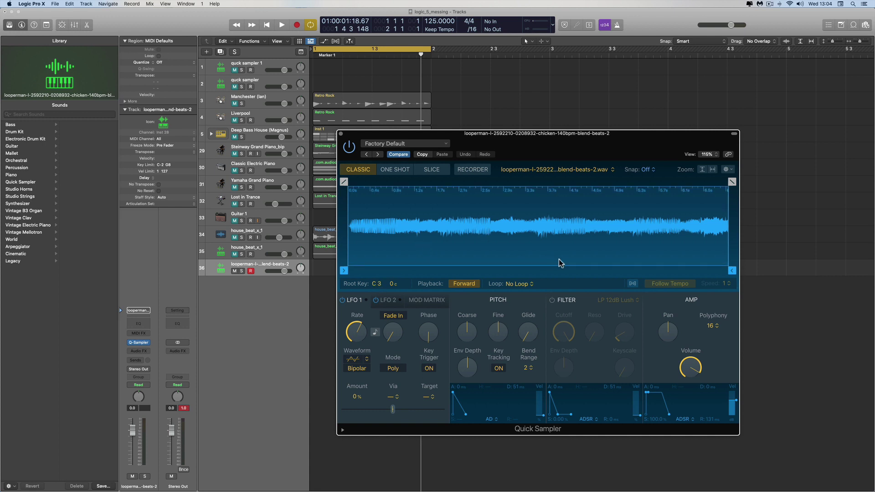
- Turn on Follow Tempo, set the loop mode to Forward, and move the loop start later
{"action": "left_click", "coordinate": [632, 284]}
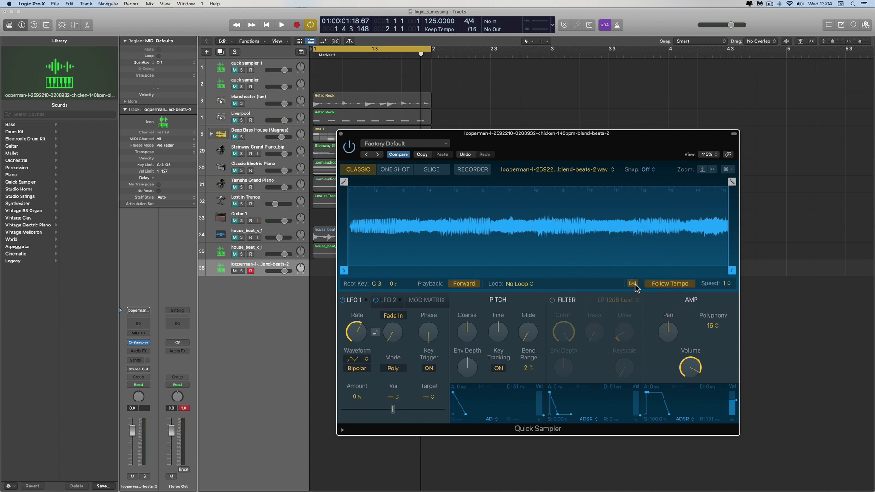
{"action": "left_click", "coordinate": [663, 287]}
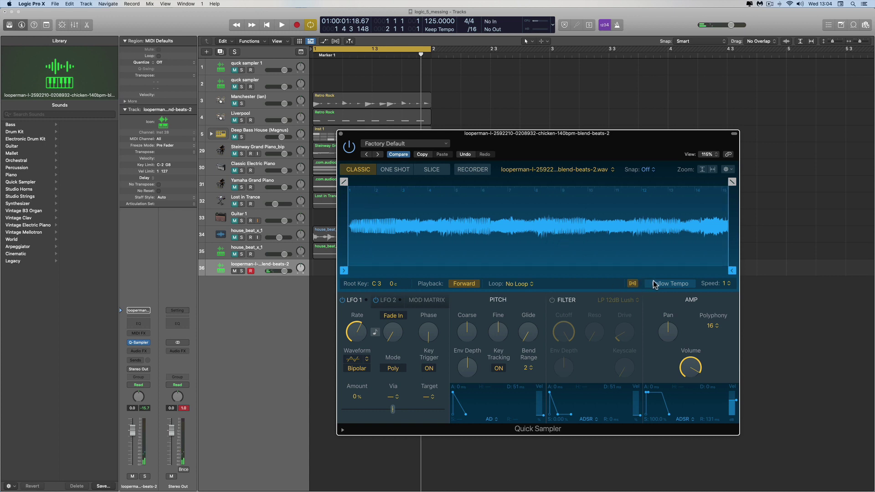
{"action": "left_click", "coordinate": [667, 284]}
{"action": "left_click", "coordinate": [527, 284]}
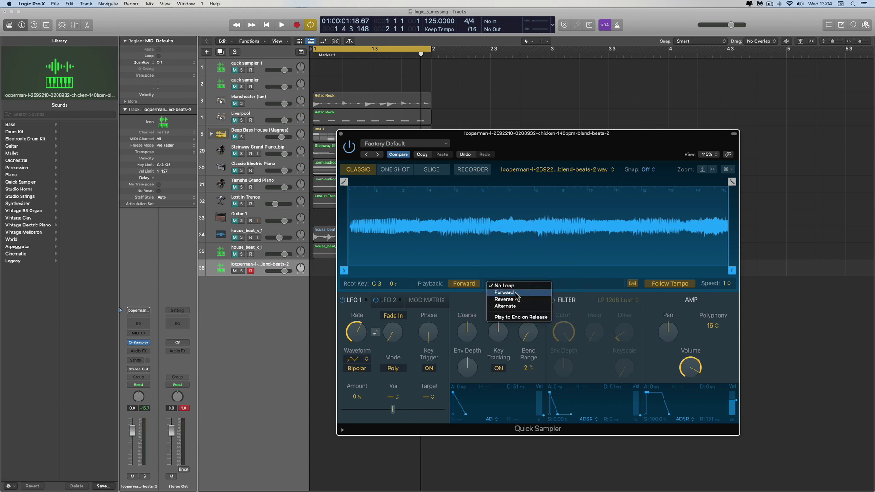
{"action": "left_click", "coordinate": [516, 293]}
{"action": "mouse_move", "coordinate": [348, 182]}
{"action": "left_mouse_down"}
{"action": "mouse_move", "coordinate": [430, 183]}
{"action": "mouse_move", "coordinate": [350, 183]}
{"action": "left_mouse_up"}
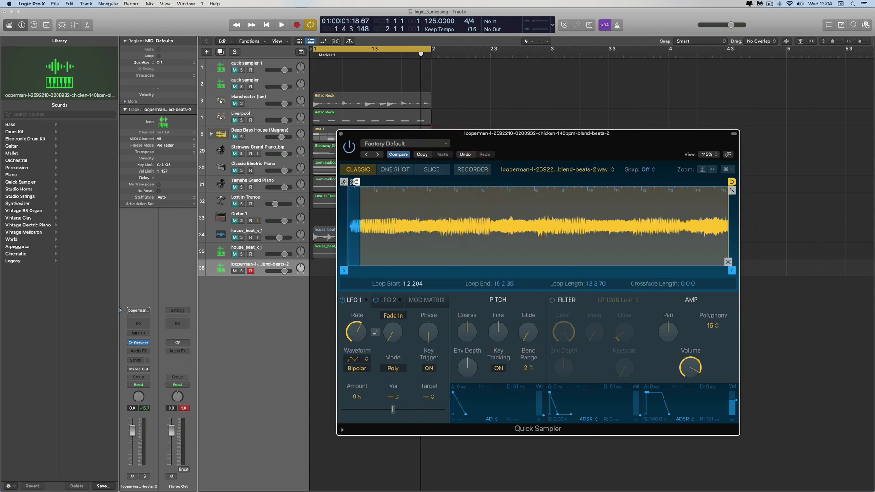
- Drag the loop end back out and apply Derive Tempo from Loop Length, giving 123 BPM
{"action": "left_click", "coordinate": [360, 181]}
{"action": "mouse_move", "coordinate": [732, 181]}
{"action": "left_mouse_down"}
{"action": "mouse_move", "coordinate": [670, 181]}
{"action": "mouse_move", "coordinate": [799, 187]}
{"action": "mouse_move", "coordinate": [776, 202]}
{"action": "left_mouse_up"}
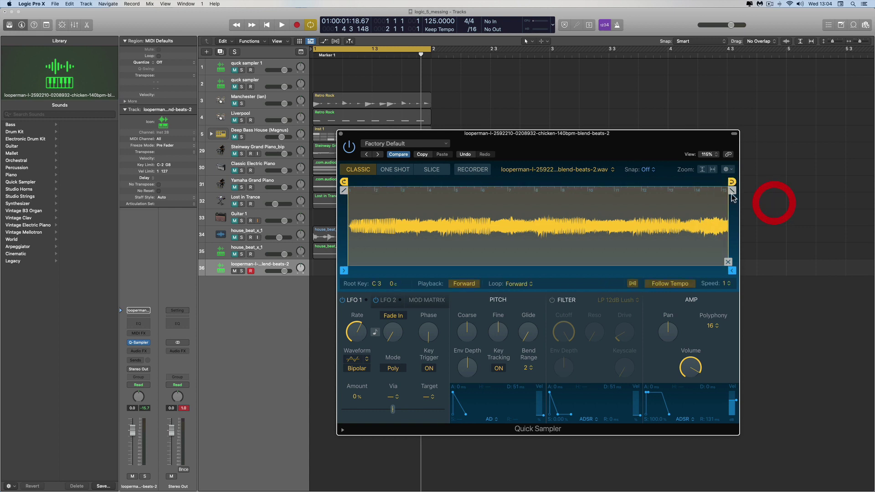
{"action": "left_click", "coordinate": [729, 170]}
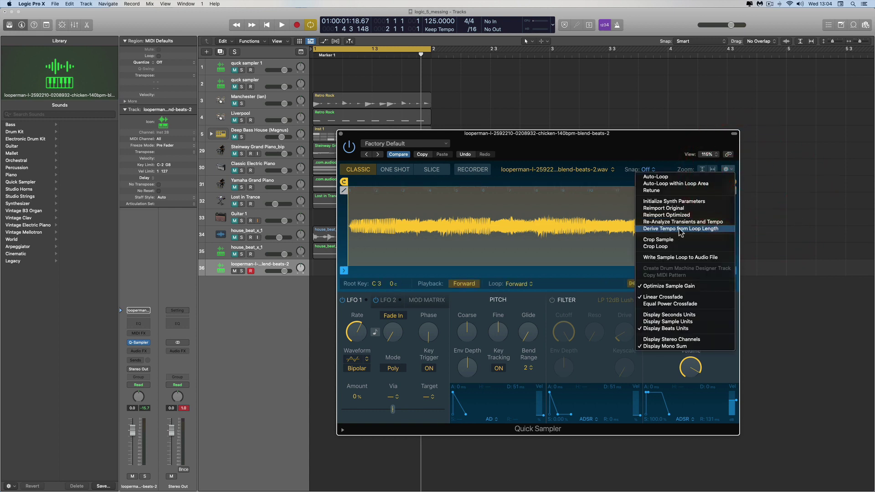
{"action": "left_click", "coordinate": [723, 229]}
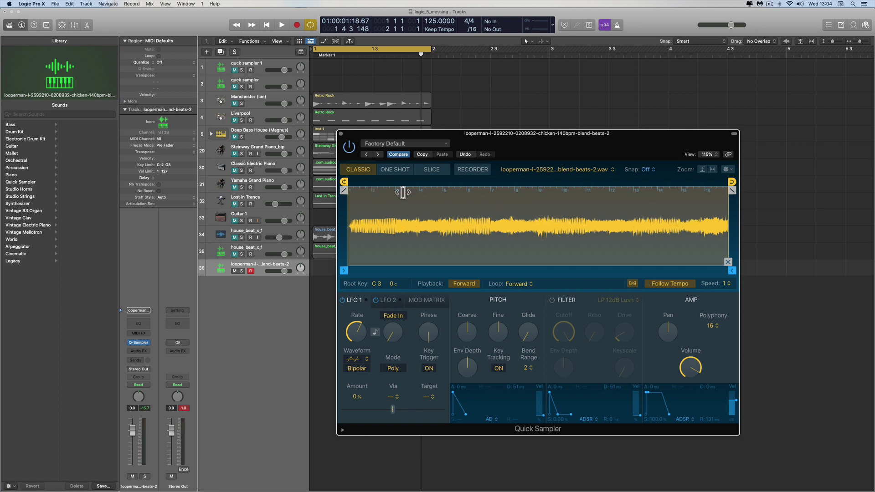
{"action": "left_click_drag", "start_coordinate": [551, 137], "coordinate": [571, 140]}
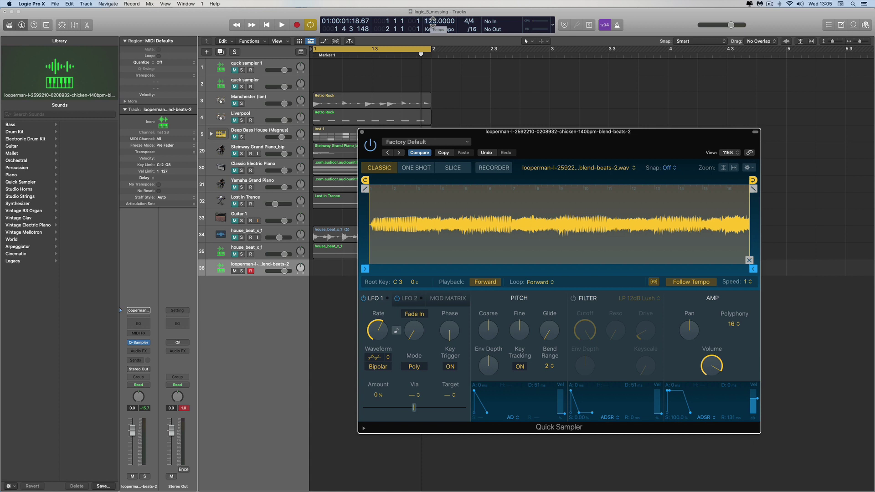
- Trigger the looperman sample on several notes while raising the project tempo above 157
{"action": "key", "text": "f"}
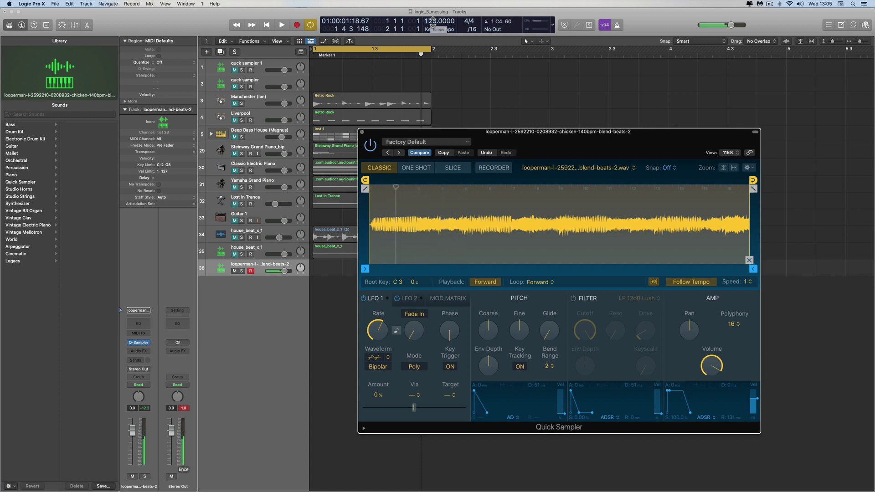
{"action": "key", "text": "a"}
{"action": "left_click_drag", "start_coordinate": [433, 21], "coordinate": [434, 3]}
{"action": "key", "text": "k"}
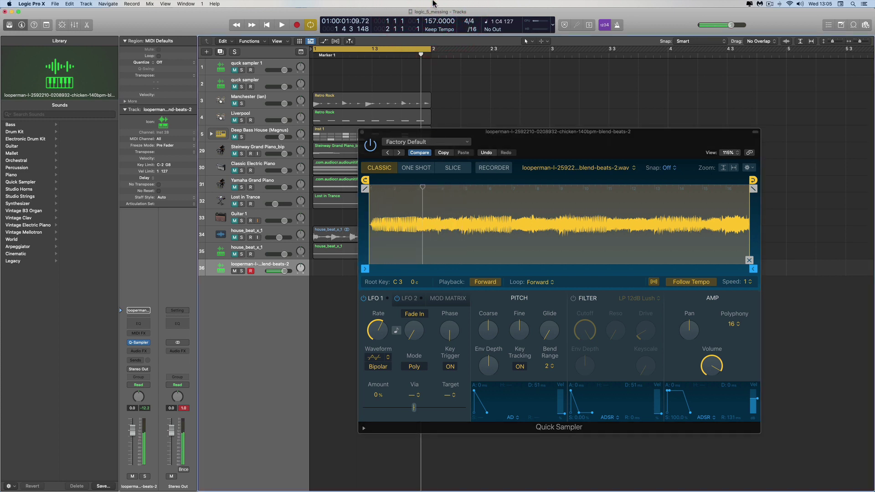
{"action": "key", "text": "k"}
{"action": "key", "text": "a"}
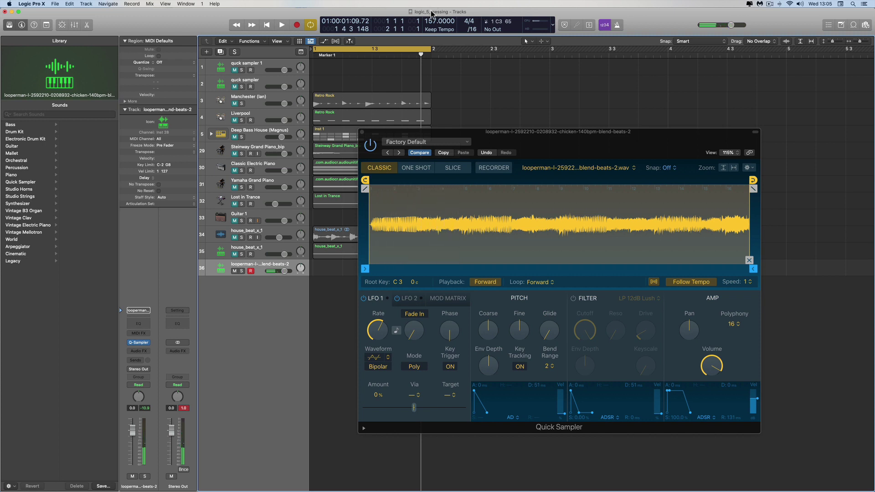
{"action": "key", "text": "a"}
{"action": "key", "text": "f"}
{"action": "key", "text": "f"}
{"action": "key", "text": "a"}
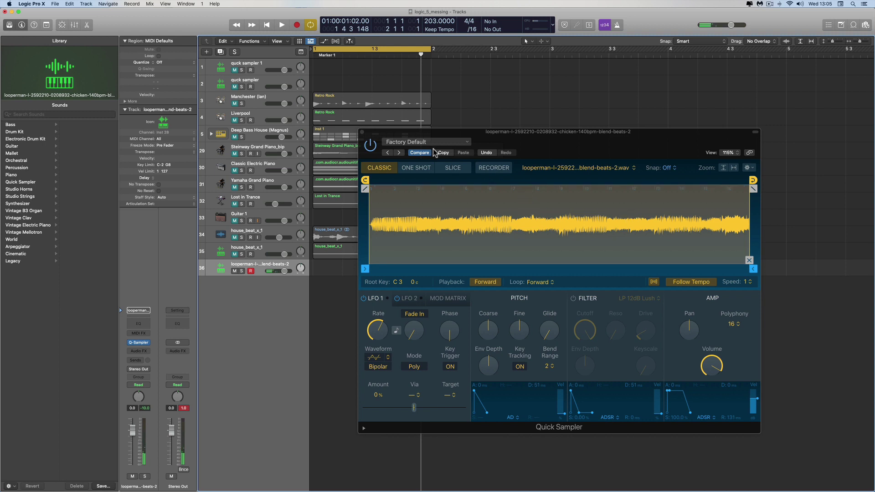
- Bring the project tempo down from 203 to 126 and close the Quick Sampler
{"action": "left_click_drag", "start_coordinate": [472, 132], "coordinate": [460, 152]}
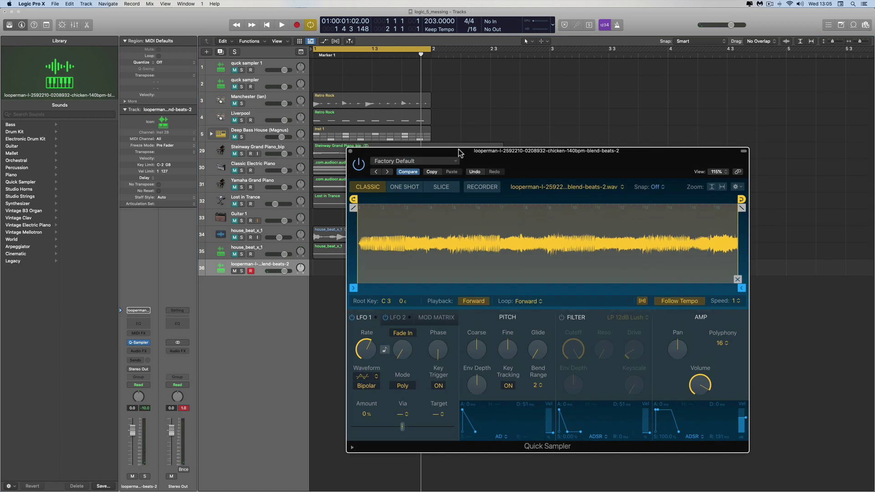
{"action": "left_click_drag", "start_coordinate": [432, 22], "coordinate": [429, 118]}
{"action": "left_click", "coordinate": [349, 168]}
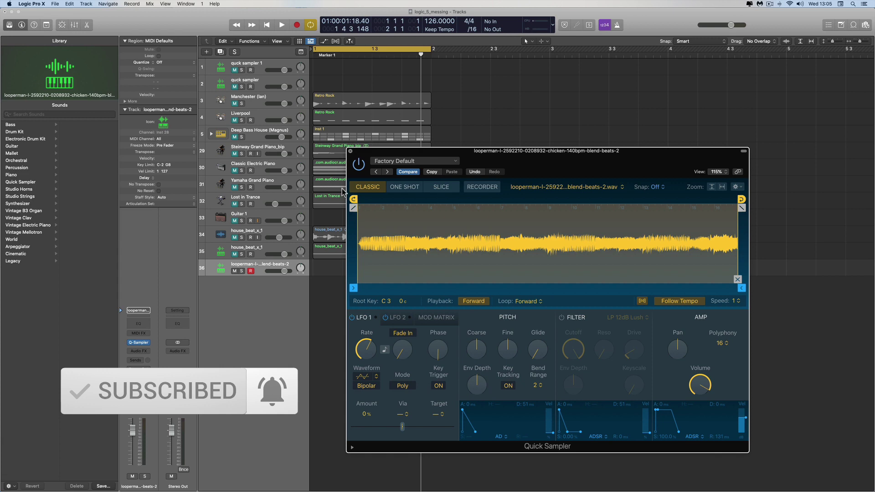
{"action": "left_click", "coordinate": [350, 150]}
{"action": "left_click", "coordinate": [332, 215]}
- Delete the looperman track and drop the Filthy Vintage Break Apple Loop onto a new Quick Sampler (Original) track
{"action": "key", "text": "super+BackSpace"}
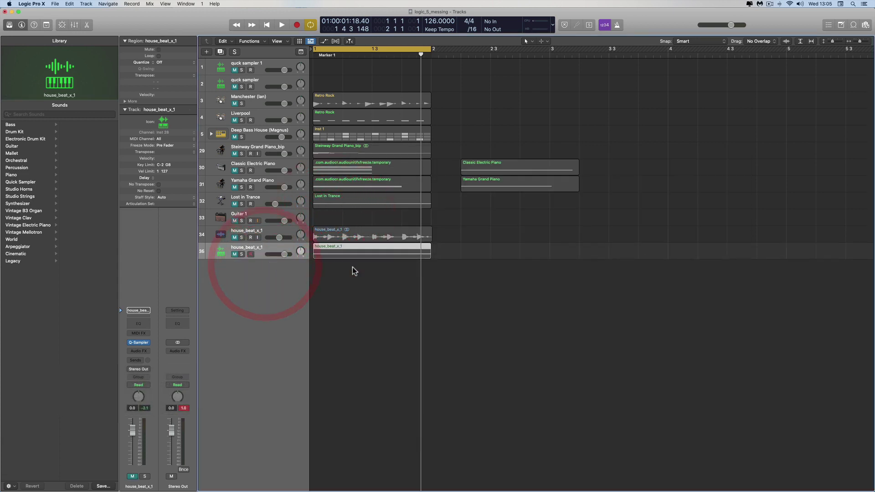
{"action": "key", "text": "super+Tab"}
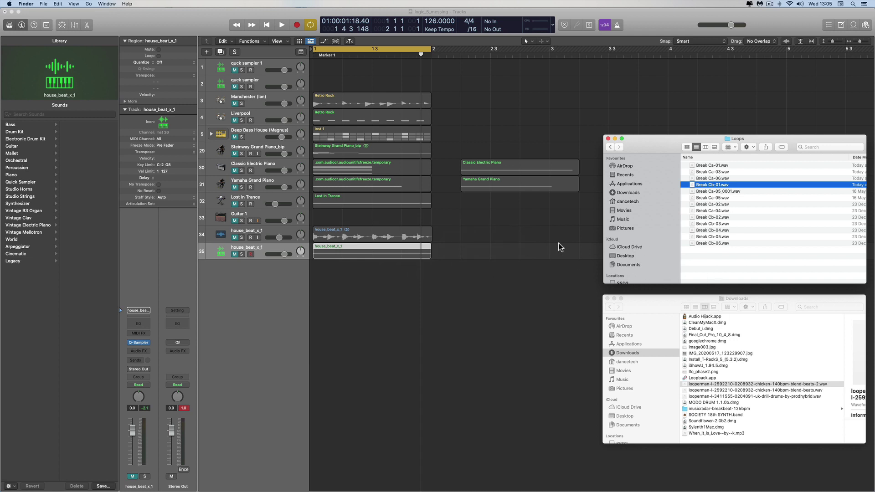
{"action": "left_click", "coordinate": [293, 278]}
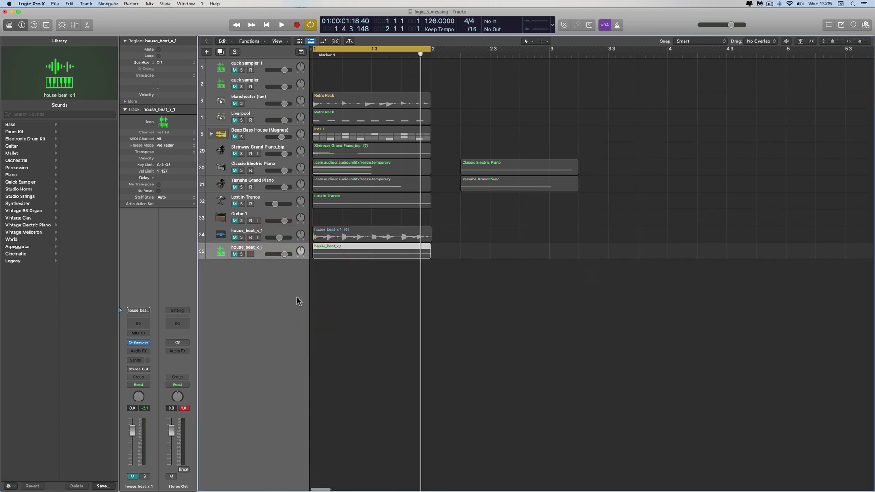
{"action": "scroll", "coordinate": [307, 287], "scroll_direction": "left", "scroll_amount": 1}
{"action": "left_click", "coordinate": [853, 25]}
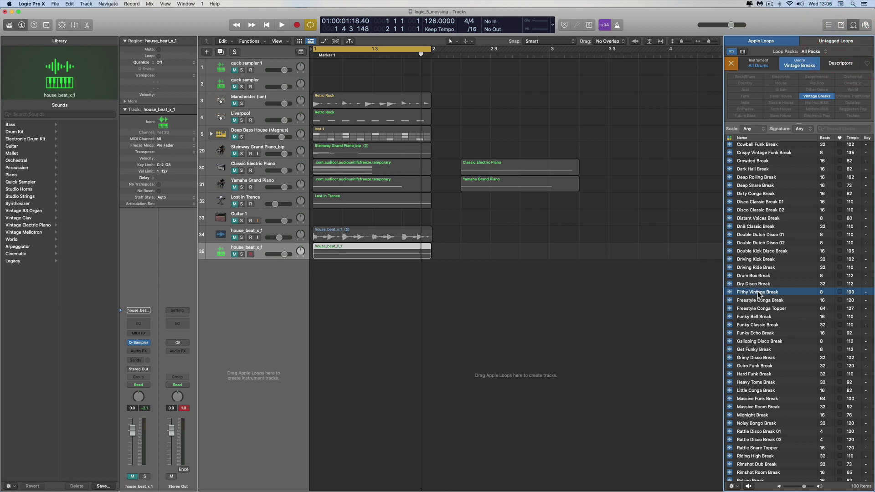
{"action": "left_click_drag", "start_coordinate": [765, 296], "coordinate": [209, 269]}
{"action": "left_click_drag", "start_coordinate": [270, 279], "coordinate": [270, 279]}
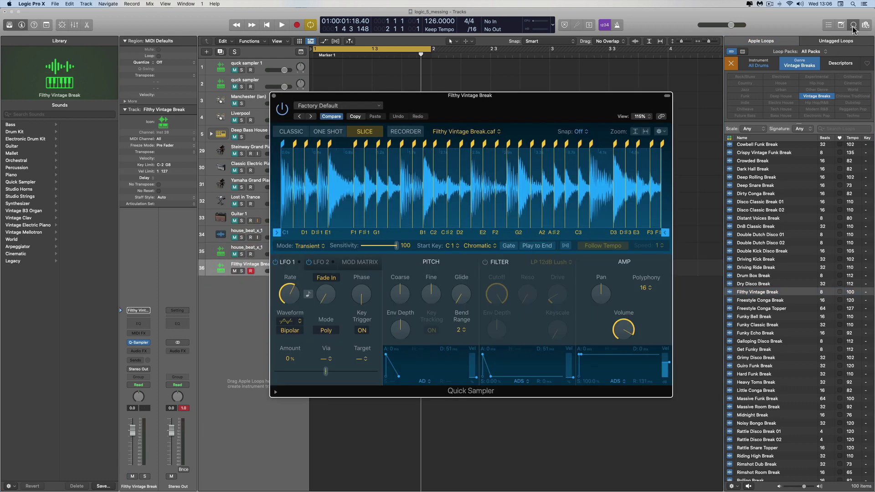
- Put Filthy Vintage Break in Classic mode with Flex and Follow Tempo on, then play it
{"action": "left_click", "coordinate": [854, 27]}
{"action": "left_click_drag", "start_coordinate": [569, 96], "coordinate": [654, 137]}
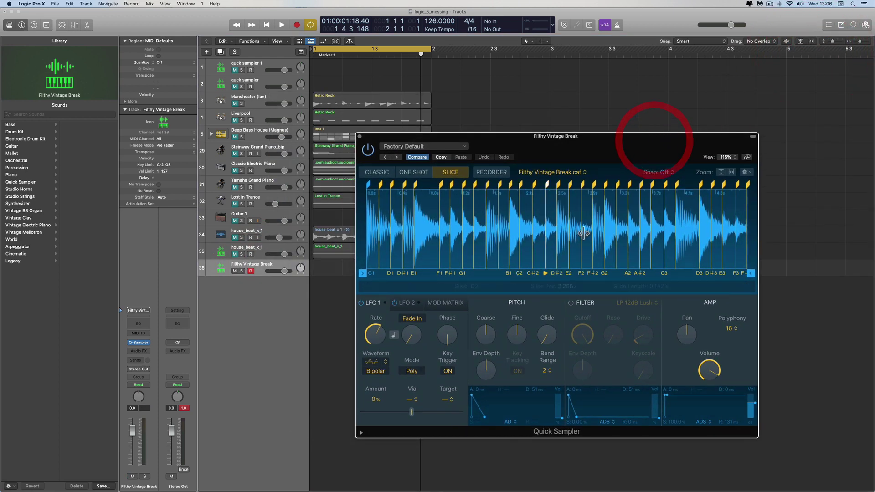
{"action": "left_click", "coordinate": [377, 172]}
{"action": "left_click", "coordinate": [653, 287]}
{"action": "left_click", "coordinate": [672, 287]}
{"action": "left_click_drag", "start_coordinate": [586, 146], "coordinate": [607, 154]}
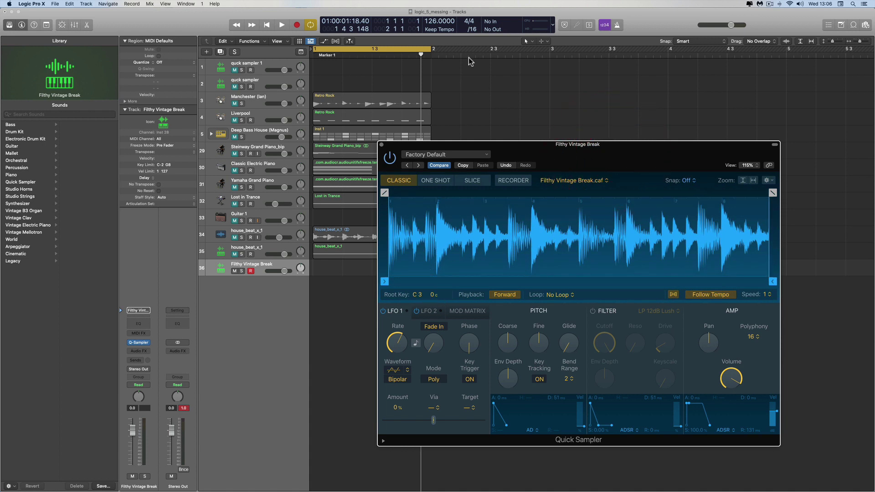
{"action": "key", "text": "a"}
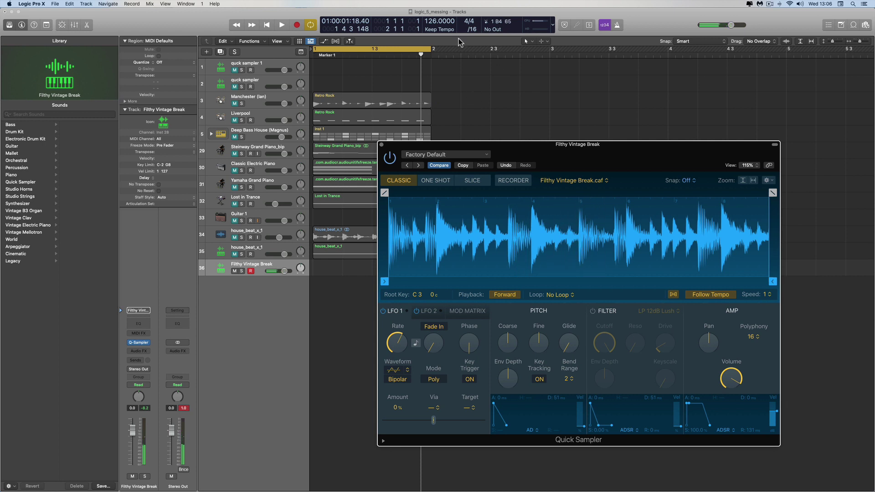
- Sweep the tempo to 160 then 122, switch to Slice mode, and close the sampler
{"action": "left_click_drag", "start_coordinate": [437, 22], "coordinate": [436, 3]}
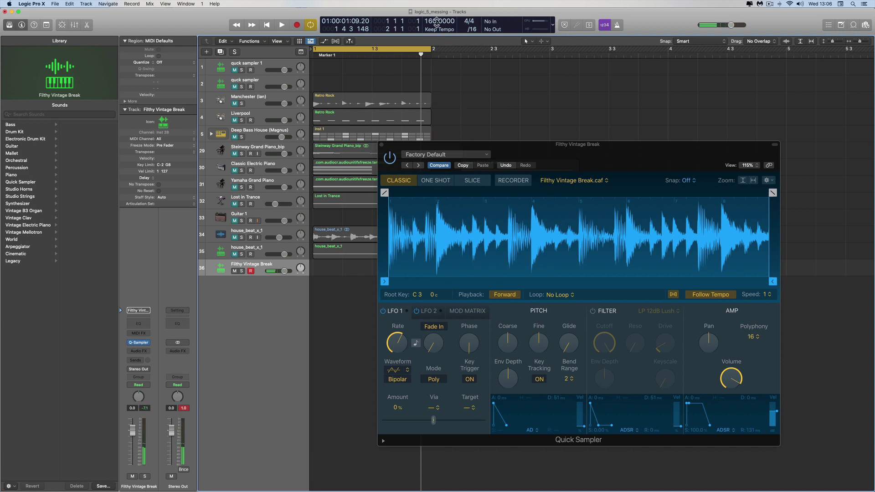
{"action": "left_click_drag", "start_coordinate": [436, 22], "coordinate": [435, 63]}
{"action": "left_click", "coordinate": [473, 180]}
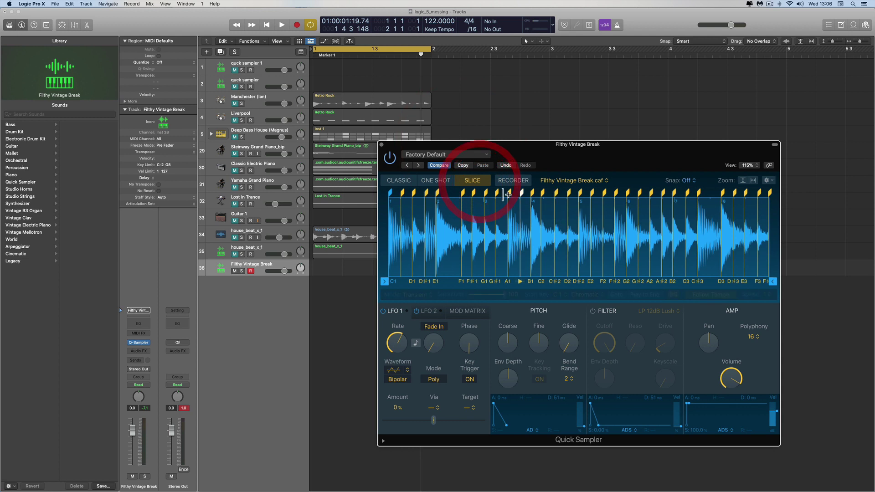
{"action": "left_click", "coordinate": [382, 145]}
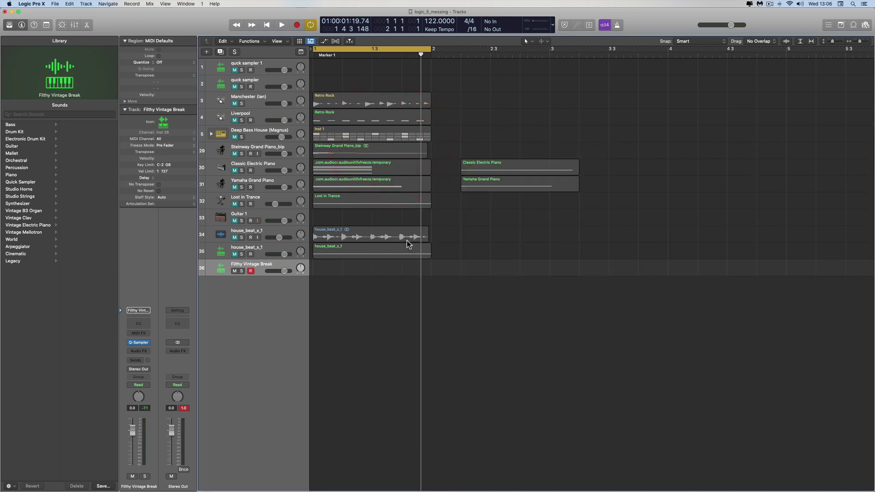
- Delete the Filthy Vintage Break track and drag the drummer's Retro Rock region into a new Quick Sampler (Original) track
{"action": "left_click", "coordinate": [265, 268]}
{"action": "key", "text": "Delete"}
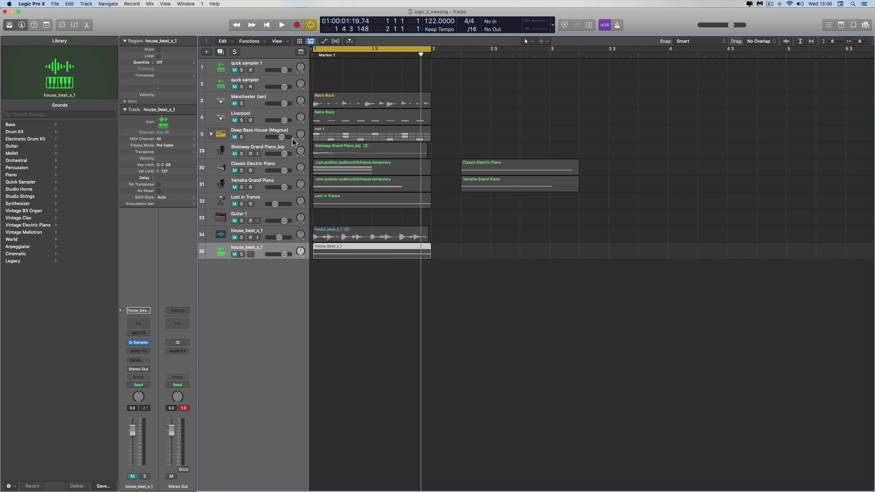
{"action": "left_click", "coordinate": [252, 99]}
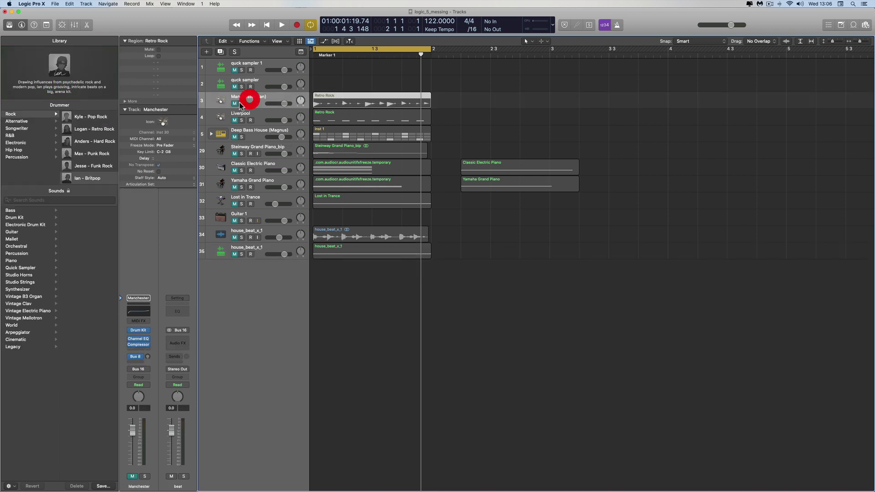
{"action": "left_click", "coordinate": [330, 98]}
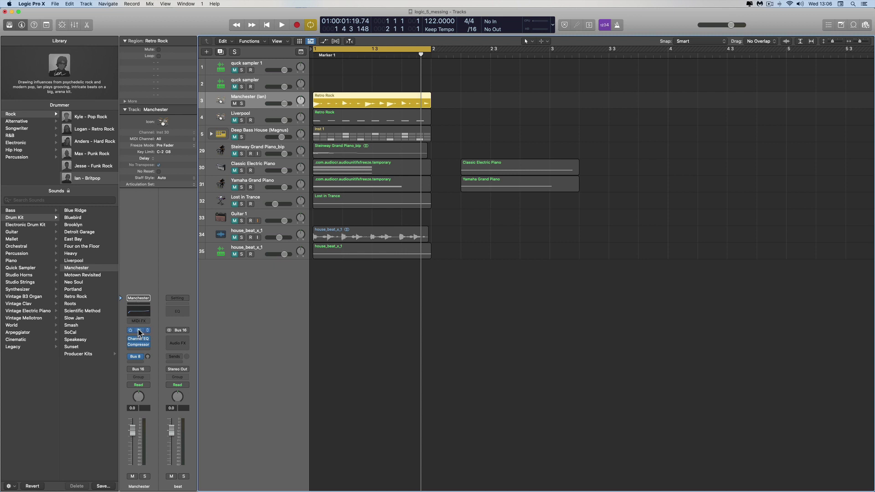
{"action": "mouse_move", "coordinate": [143, 333]}
{"action": "left_click_drag", "start_coordinate": [364, 97], "coordinate": [250, 275]}
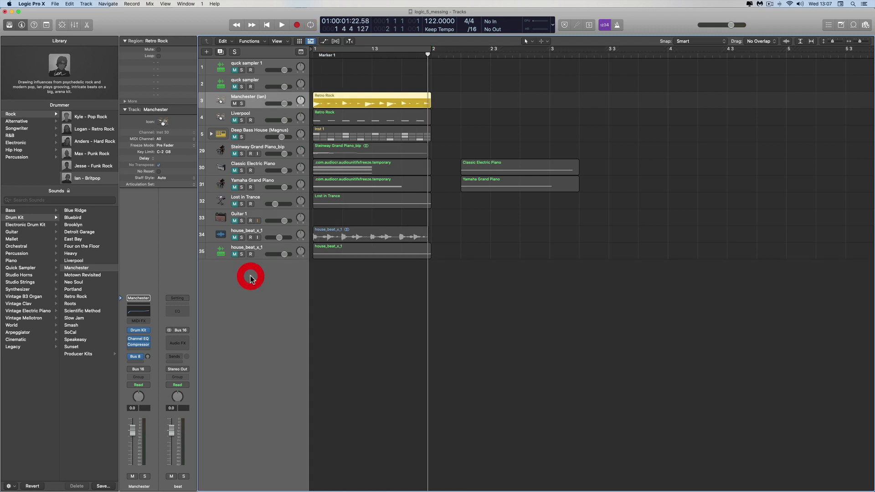
{"action": "left_click_drag", "start_coordinate": [318, 95], "coordinate": [392, 128]}
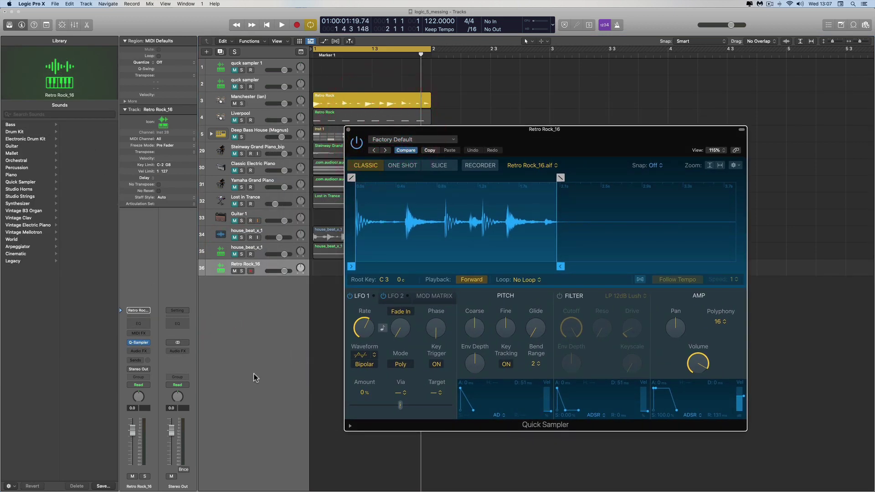
- Enable Flex for Retro Rock_16 so it follows tempo, switch to Slice mode, and close the editor
{"action": "left_click_drag", "start_coordinate": [476, 133], "coordinate": [473, 145]}
{"action": "left_click", "coordinate": [457, 156]}
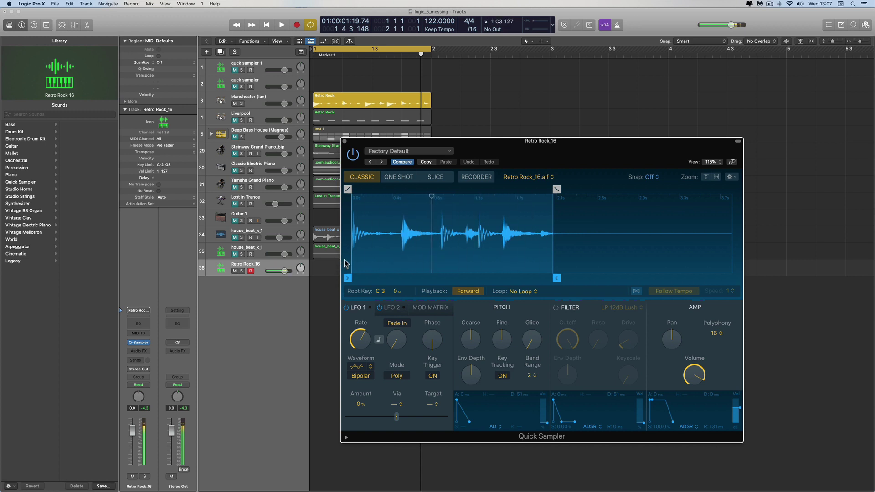
{"action": "left_click", "coordinate": [636, 291]}
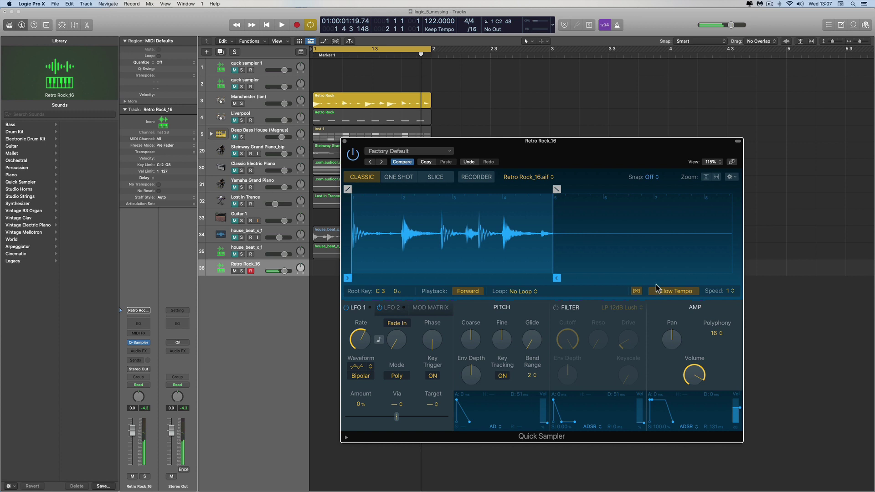
{"action": "left_click", "coordinate": [440, 176]}
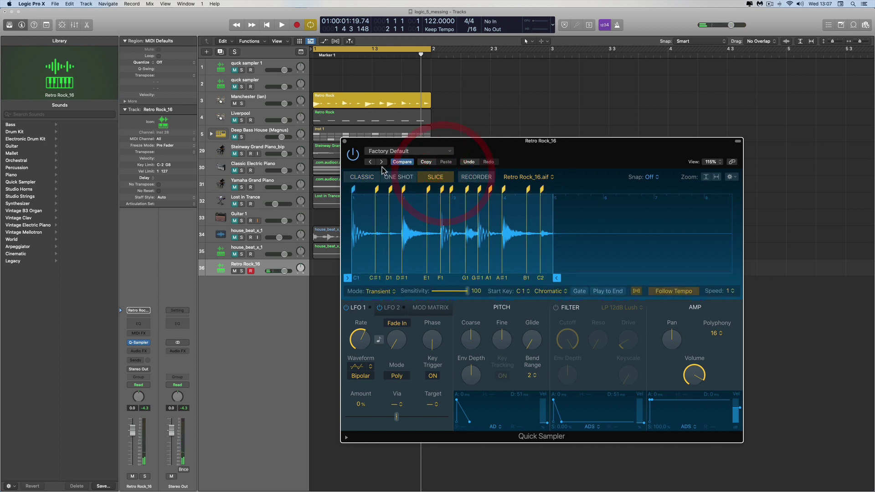
{"action": "left_click", "coordinate": [344, 142]}
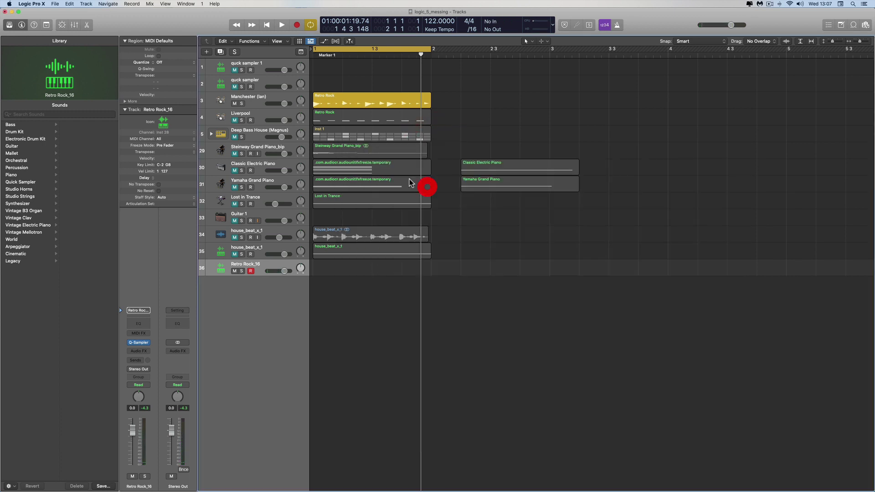
- Delete the Retro Rock_16 track, mute the Manchester drummer and unmute the Liverpool drummer
{"action": "left_click", "coordinate": [268, 264]}
{"action": "key", "text": "super+BackSpace"}
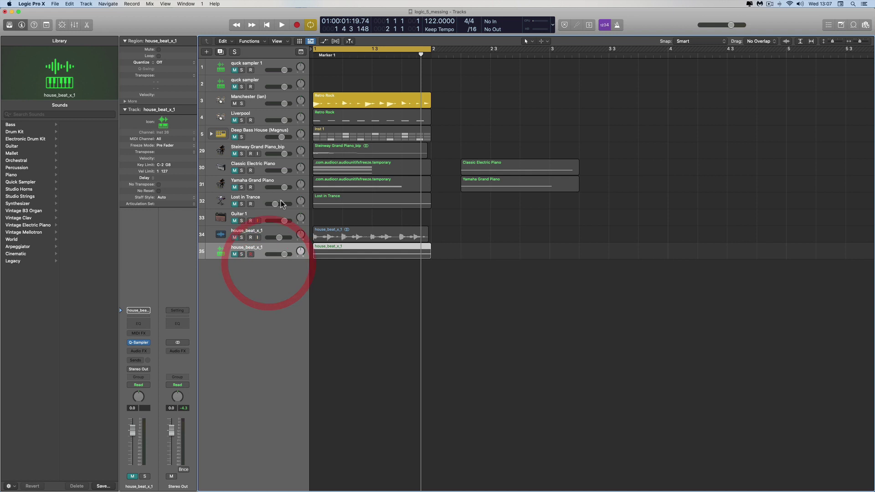
{"action": "left_click", "coordinate": [233, 104]}
{"action": "left_click", "coordinate": [235, 120]}
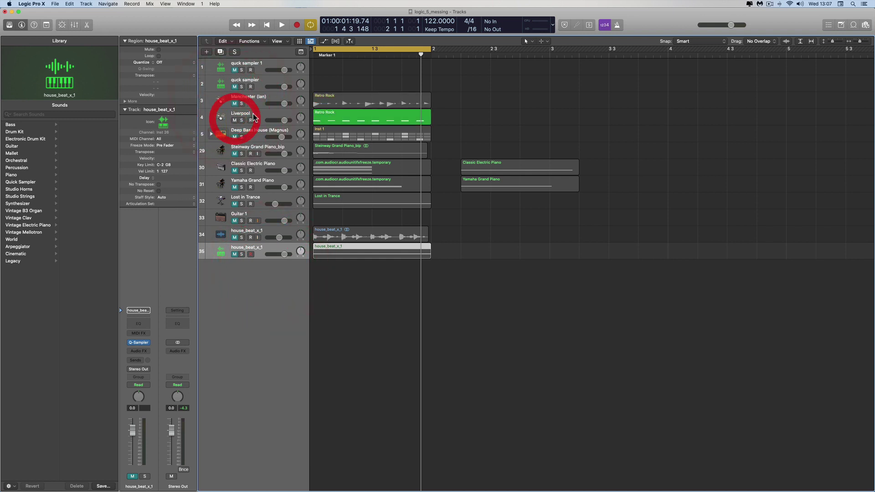
- Drag the Liverpool drummer's Retro Rock region below the tracks into a new Quick Sampler track
{"action": "left_click", "coordinate": [254, 115]}
{"action": "double_click", "coordinate": [334, 118]}
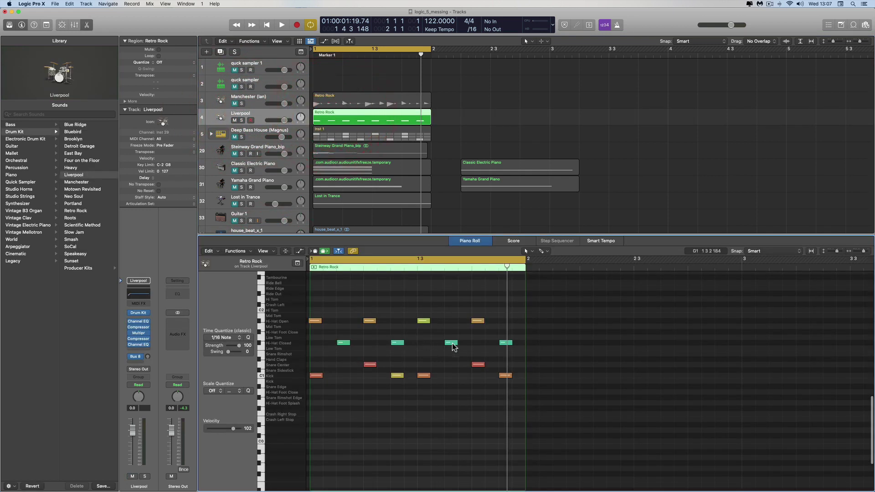
{"action": "left_click", "coordinate": [86, 24]}
{"action": "left_click_drag", "start_coordinate": [351, 121], "coordinate": [260, 274]}
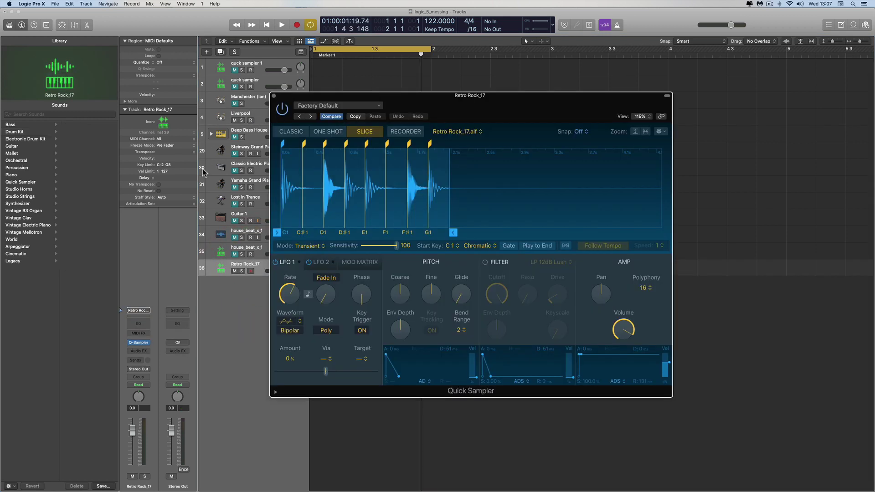
- Set the Retro Rock_17 Quick Sampler to Classic mode with flex and Follow Tempo enabled
{"action": "left_click_drag", "start_coordinate": [419, 95], "coordinate": [500, 151]}
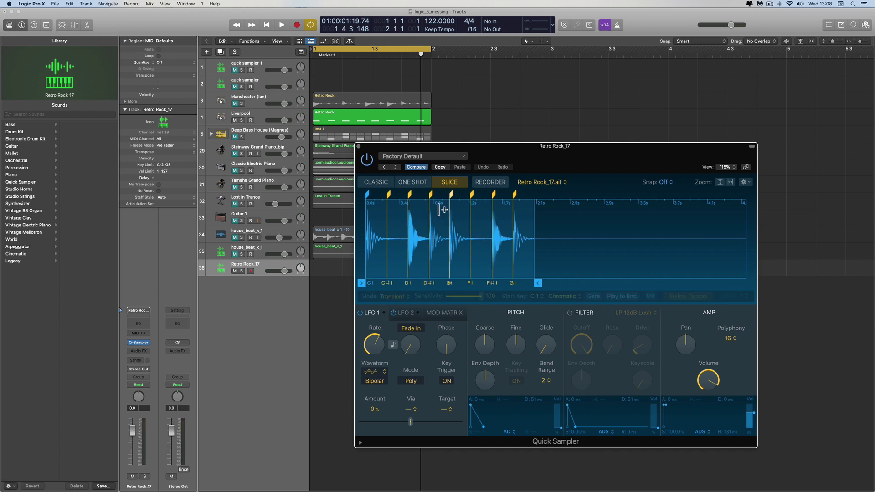
{"action": "left_click", "coordinate": [376, 182]}
{"action": "left_click", "coordinate": [650, 297]}
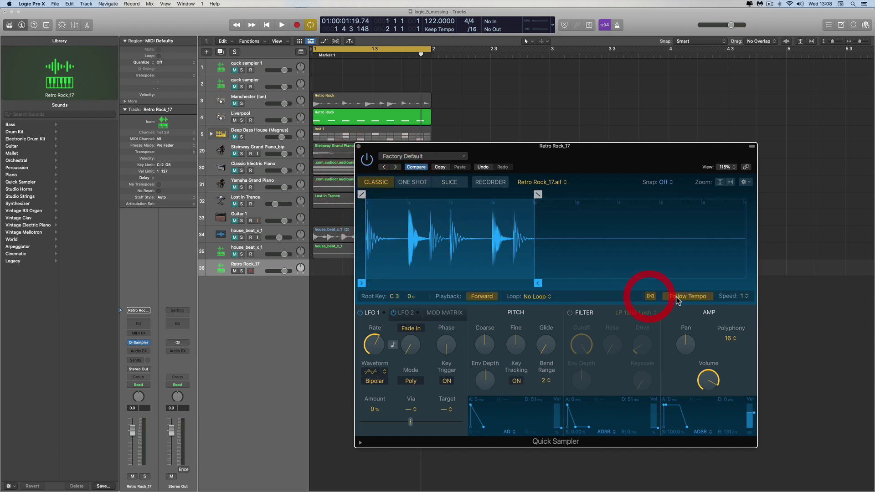
{"action": "left_click", "coordinate": [677, 297]}
{"action": "left_click_drag", "start_coordinate": [509, 155], "coordinate": [537, 156]}
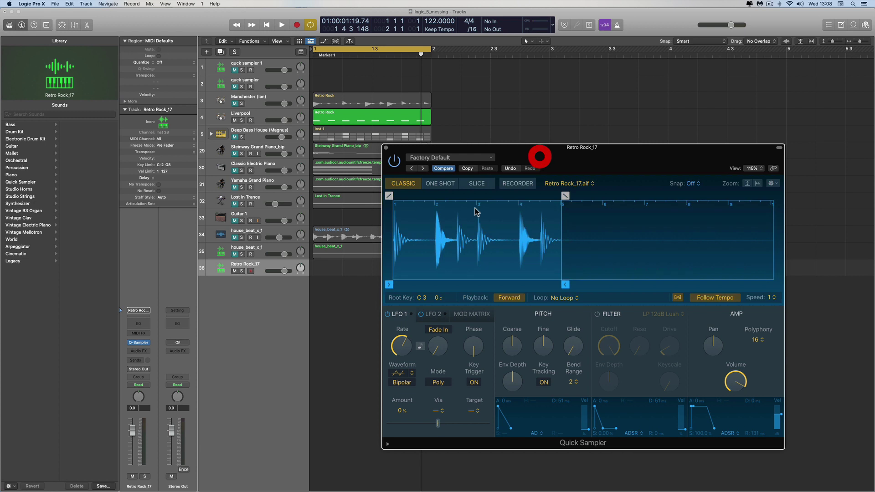
- Audition the sample at two pitches, then raise the project tempo to 157 and settle it at 131
{"action": "key", "text": "a"}
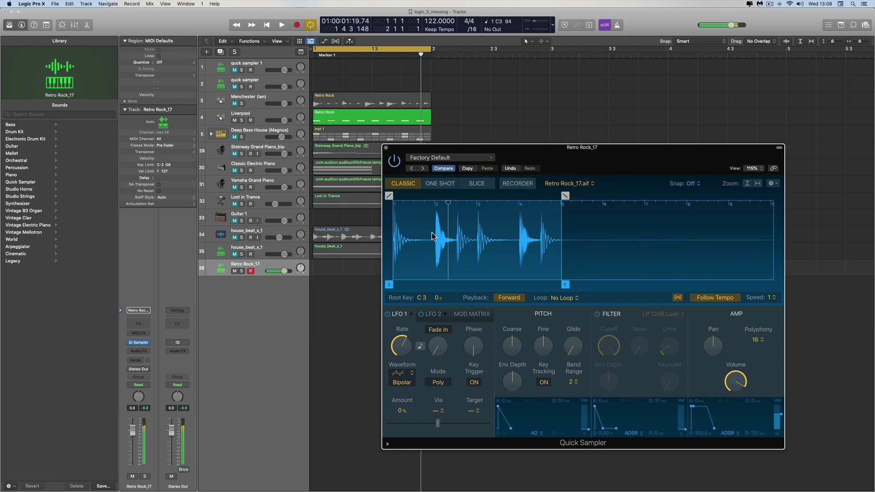
{"action": "key", "text": "k"}
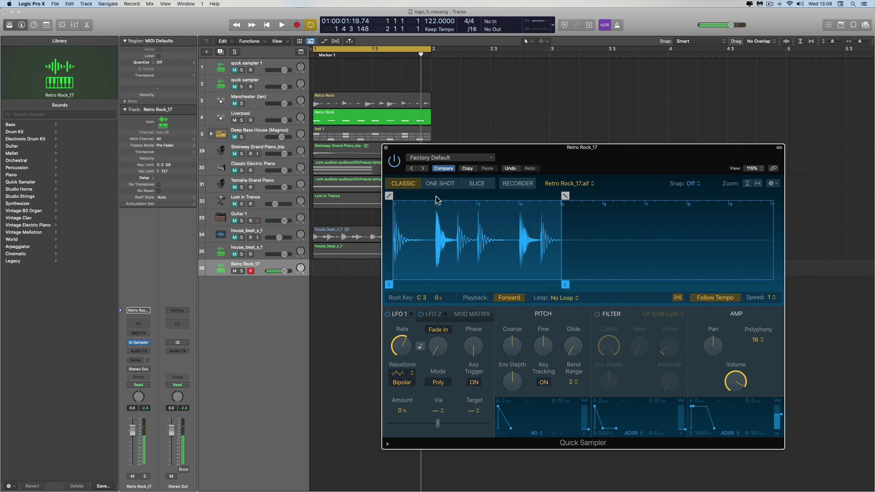
{"action": "left_click_drag", "start_coordinate": [433, 20], "coordinate": [433, 5]}
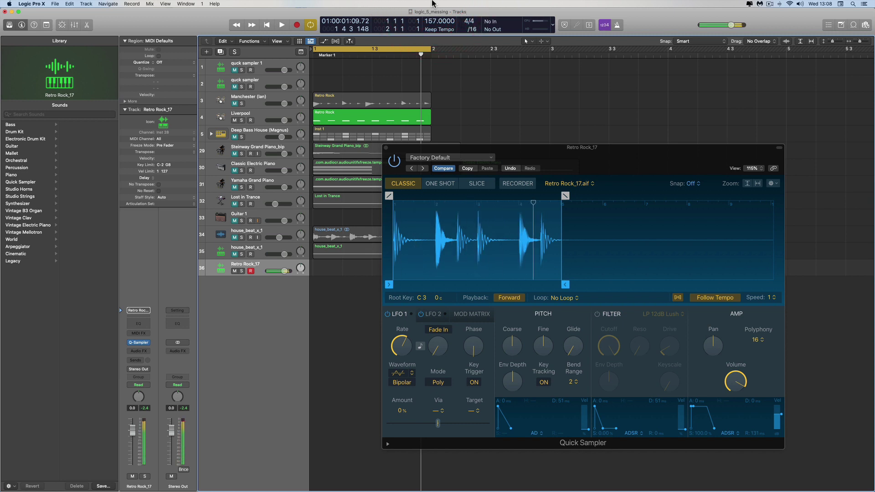
{"action": "left_click_drag", "start_coordinate": [432, 21], "coordinate": [434, 49]}
- Close the sampler, delete Retro Rock_17, mute Liverpool and unmute the Deep Bass House drummer
{"action": "left_click", "coordinate": [387, 149]}
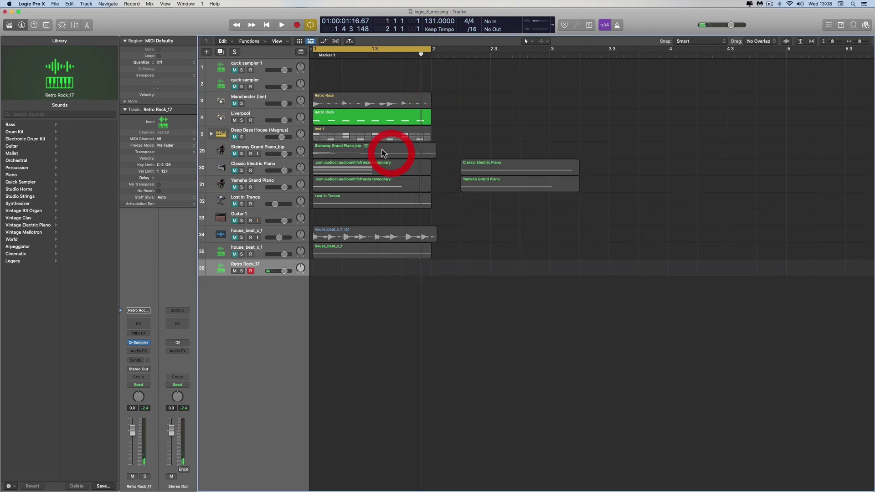
{"action": "left_click", "coordinate": [265, 266]}
{"action": "key", "text": "super+BackSpace"}
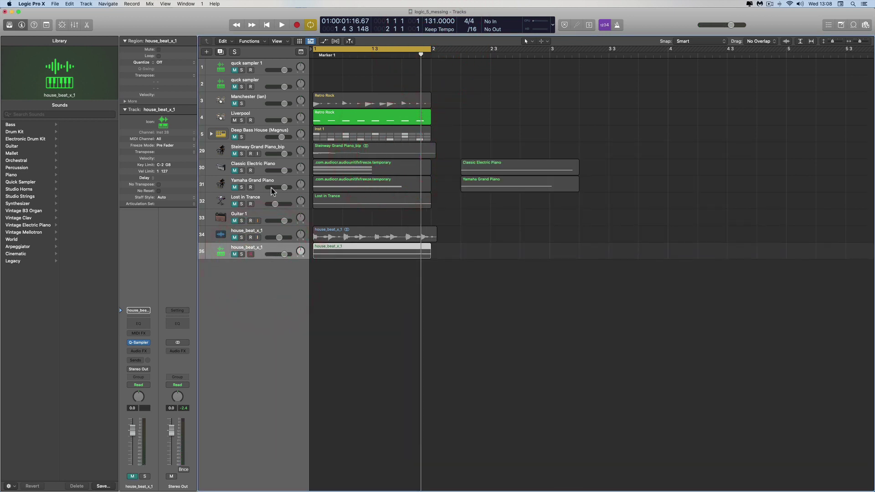
{"action": "left_click", "coordinate": [256, 133]}
{"action": "left_click", "coordinate": [234, 121]}
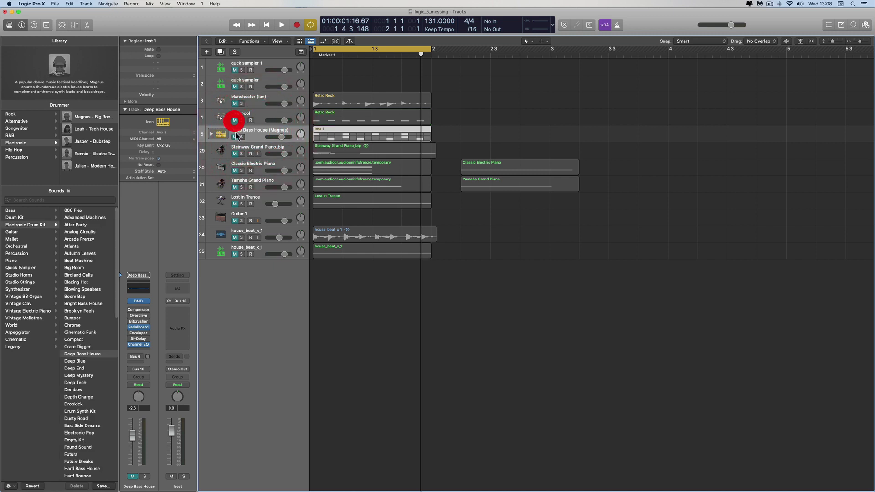
- Play the Deep Bass House drummer, then drag its region into a new Quick Sampler track, Inst 1_20
{"action": "left_click", "coordinate": [235, 137]}
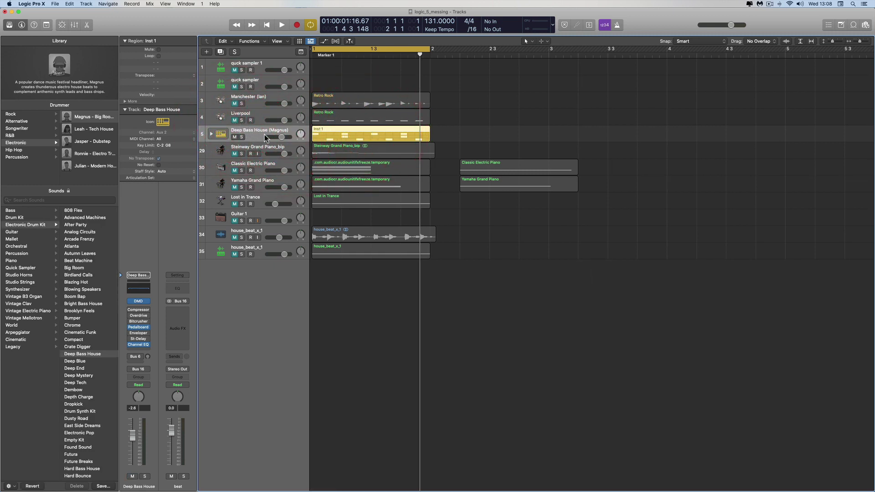
{"action": "key", "text": "space"}
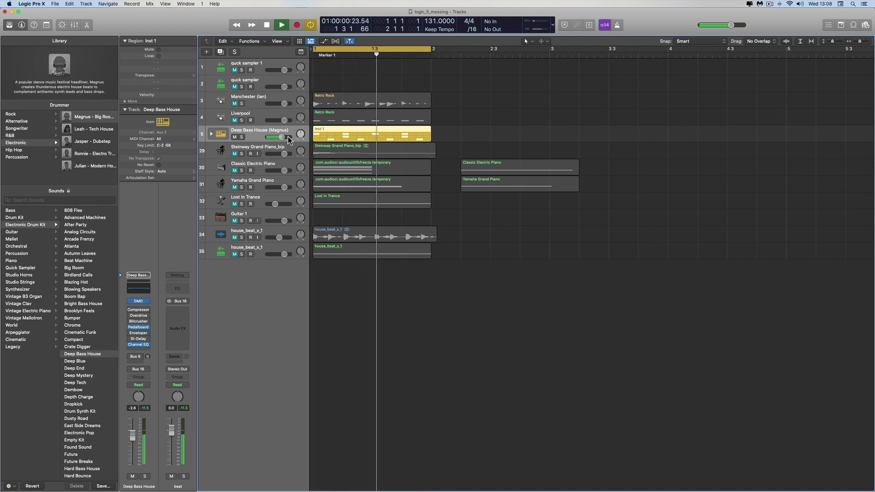
{"action": "left_click_drag", "start_coordinate": [365, 130], "coordinate": [256, 278]}
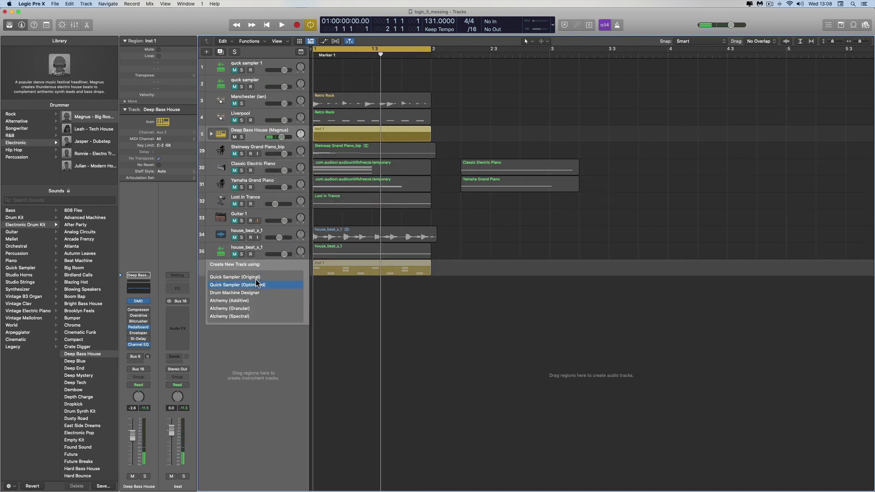
{"action": "left_click", "coordinate": [256, 277]}
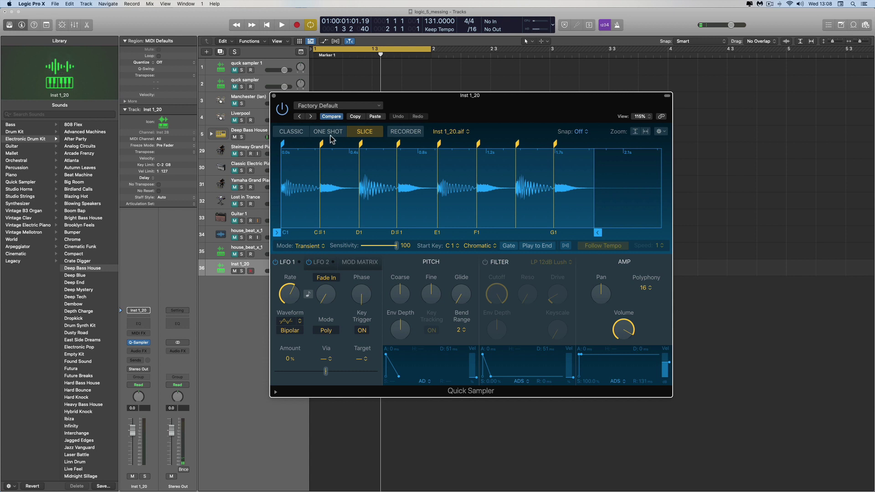
- Set the Inst 1_20 Quick Sampler to Classic mode with flex and Follow Tempo enabled
{"action": "left_click_drag", "start_coordinate": [344, 99], "coordinate": [434, 146]}
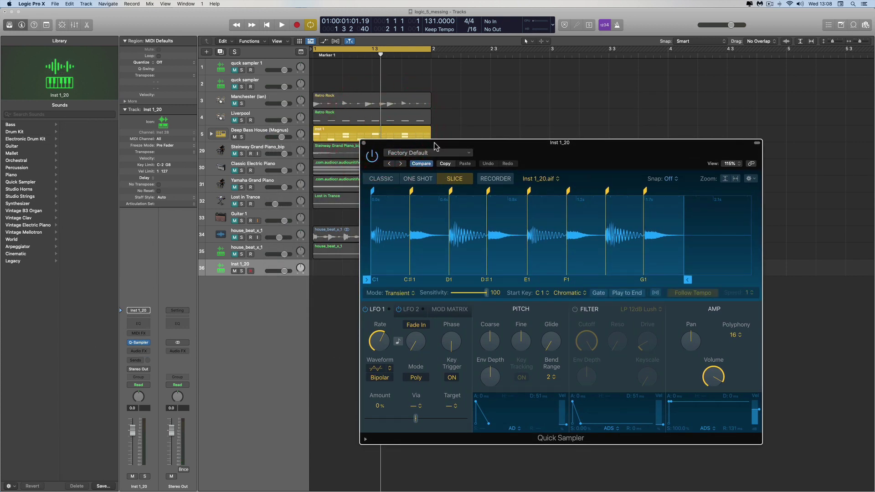
{"action": "left_click_drag", "start_coordinate": [434, 143], "coordinate": [415, 156]}
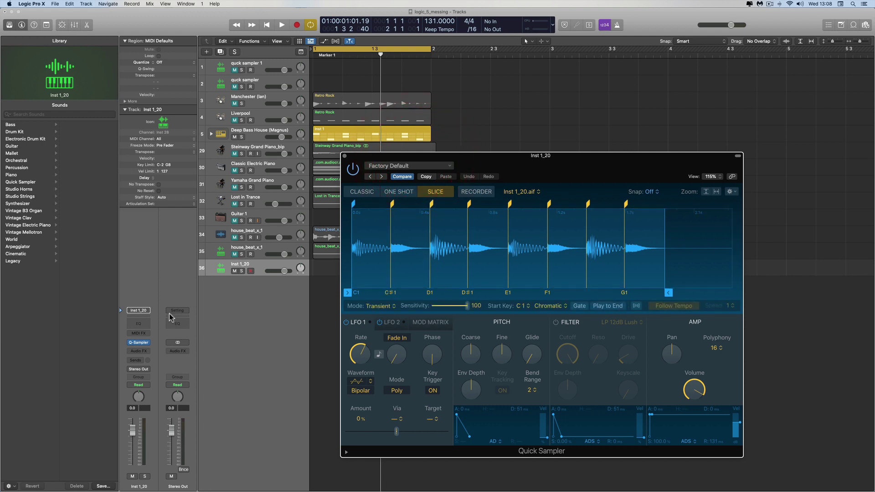
{"action": "left_click_drag", "start_coordinate": [516, 157], "coordinate": [509, 164]}
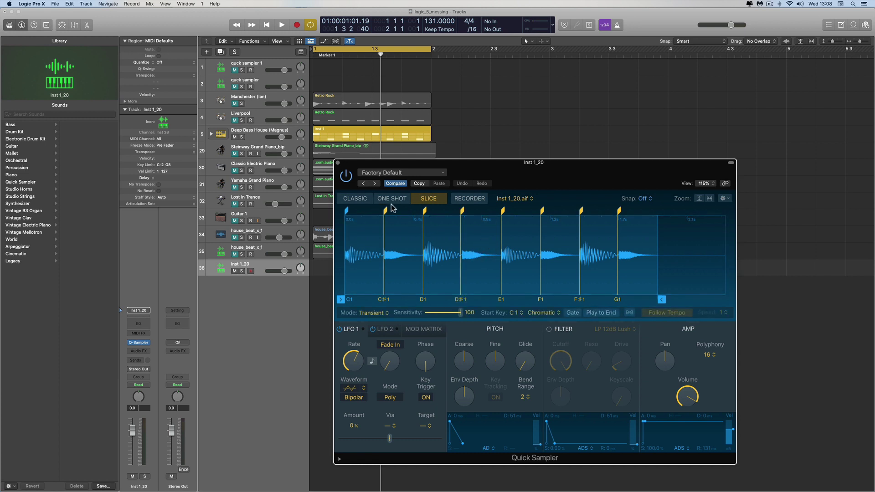
{"action": "left_click", "coordinate": [358, 199]}
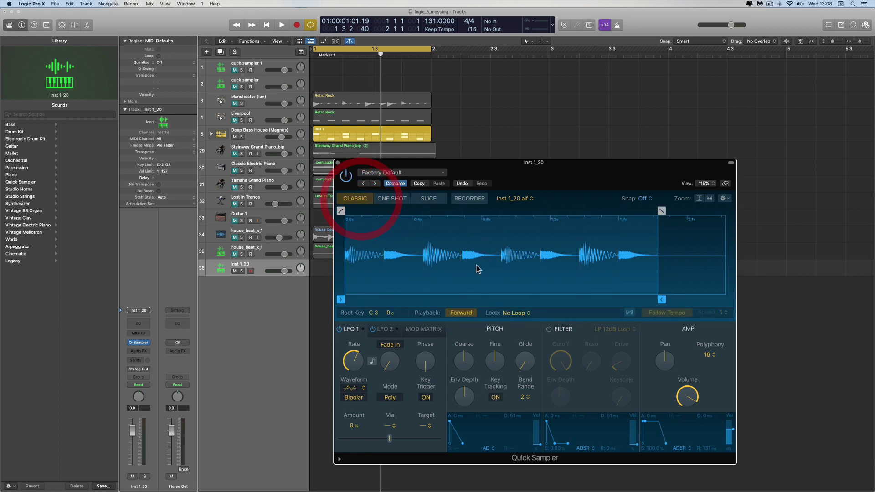
{"action": "left_click", "coordinate": [633, 314]}
{"action": "left_click", "coordinate": [661, 316]}
- Raise the project tempo to 151, then lower it to 123
{"action": "left_click_drag", "start_coordinate": [541, 171], "coordinate": [597, 167]}
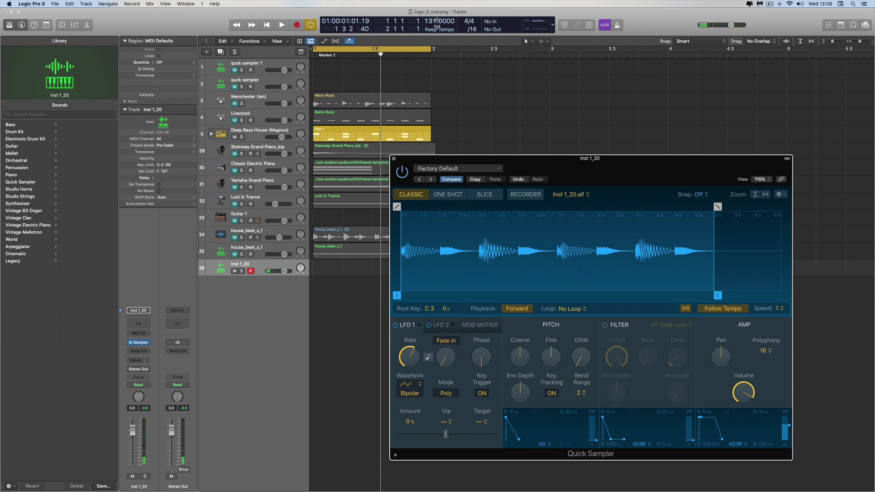
{"action": "left_click_drag", "start_coordinate": [430, 22], "coordinate": [433, 4]}
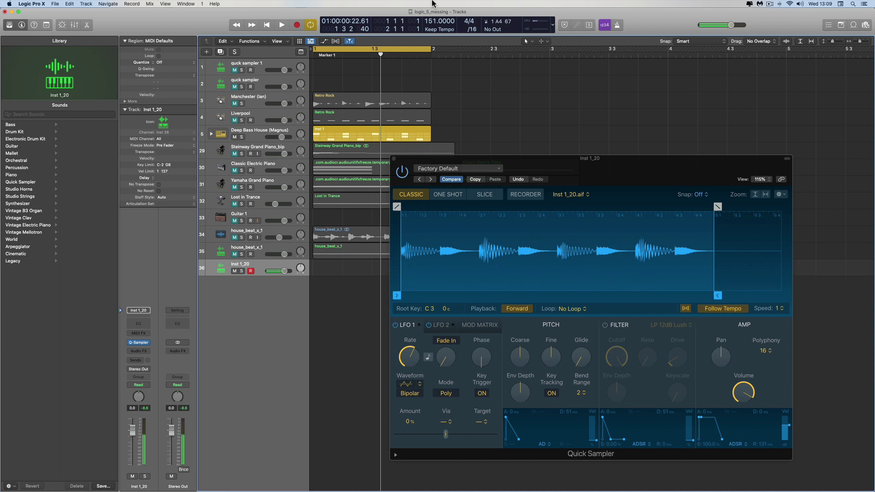
{"action": "left_click_drag", "start_coordinate": [428, 21], "coordinate": [427, 61]}
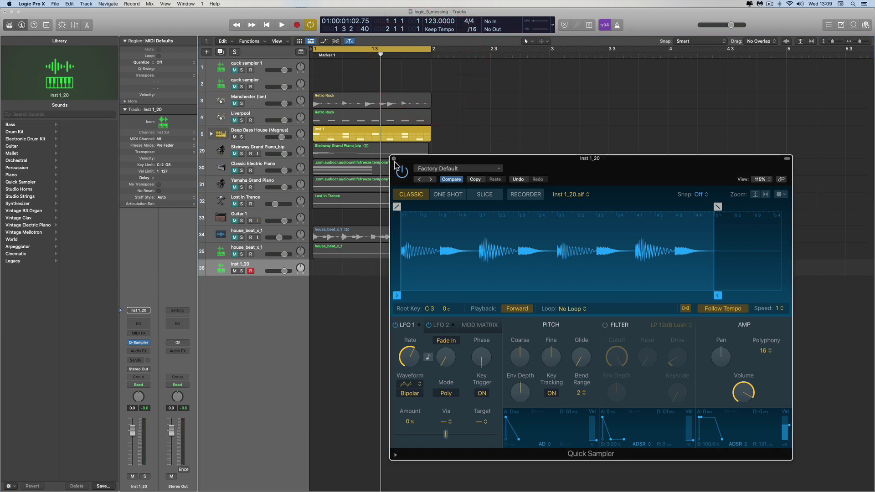
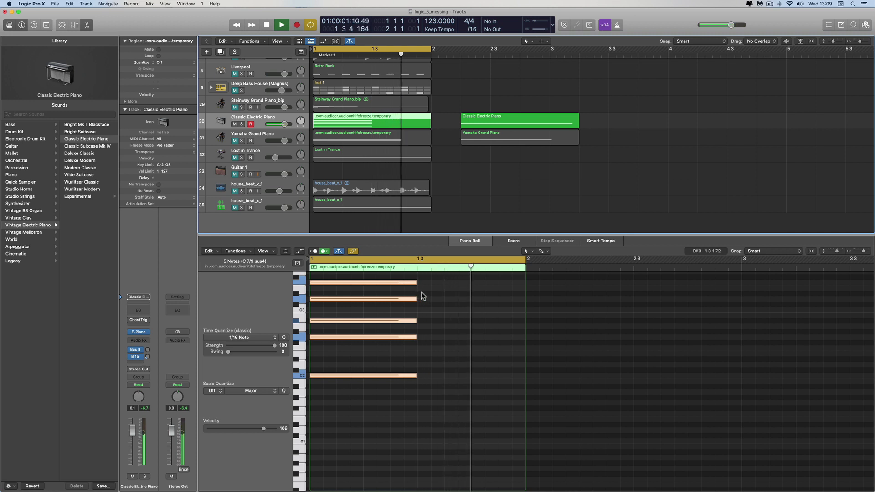
- Stop playback, close the Piano Roll, and drop the Classic Electric Piano region below the last track
{"action": "key", "text": "space"}
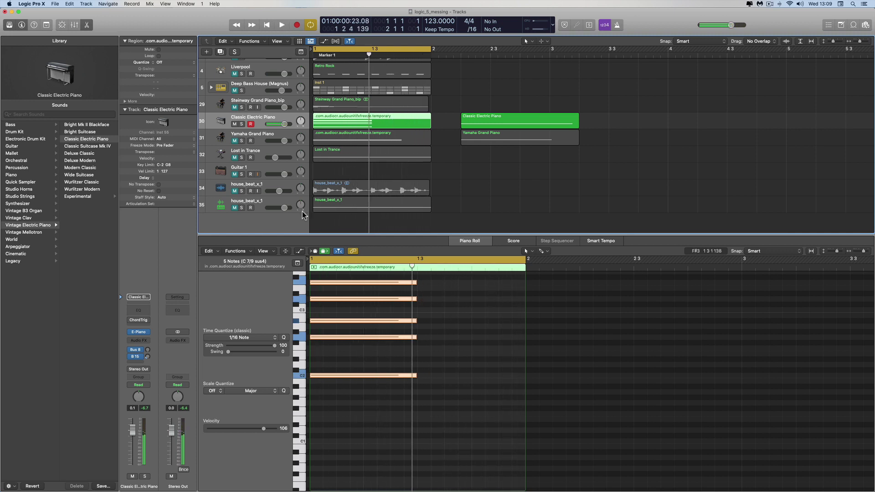
{"action": "left_click", "coordinate": [87, 25]}
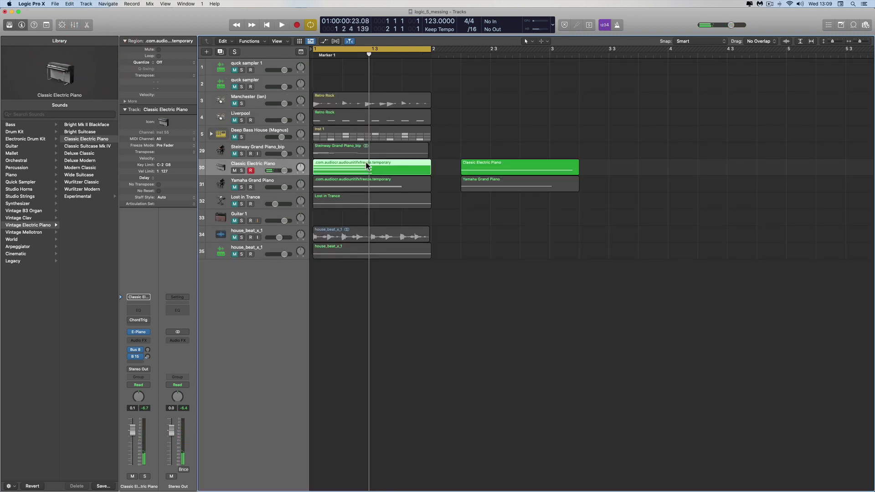
{"action": "left_click_drag", "start_coordinate": [366, 168], "coordinate": [267, 294]}
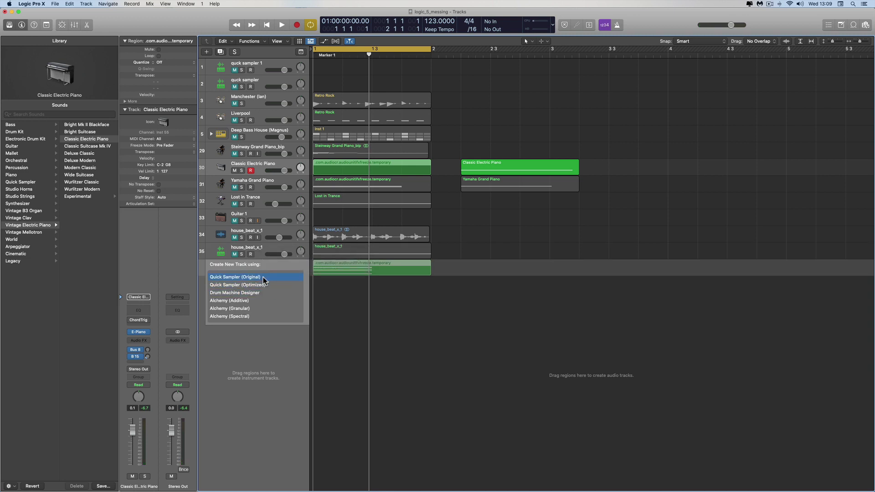
- Create a Quick Sampler (Original) track, mute Classic Electric Piano, set tempo 126, and unmute house_beat_x_1
{"action": "left_click", "coordinate": [264, 278]}
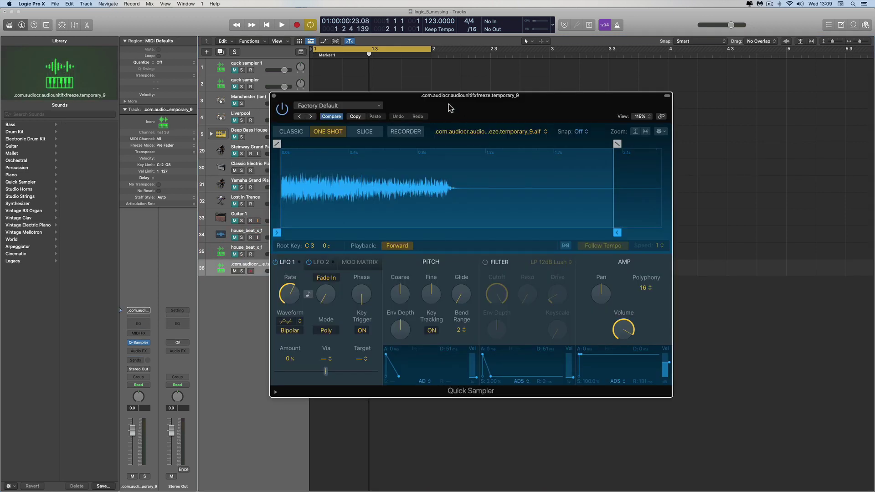
{"action": "left_click_drag", "start_coordinate": [448, 104], "coordinate": [547, 118]}
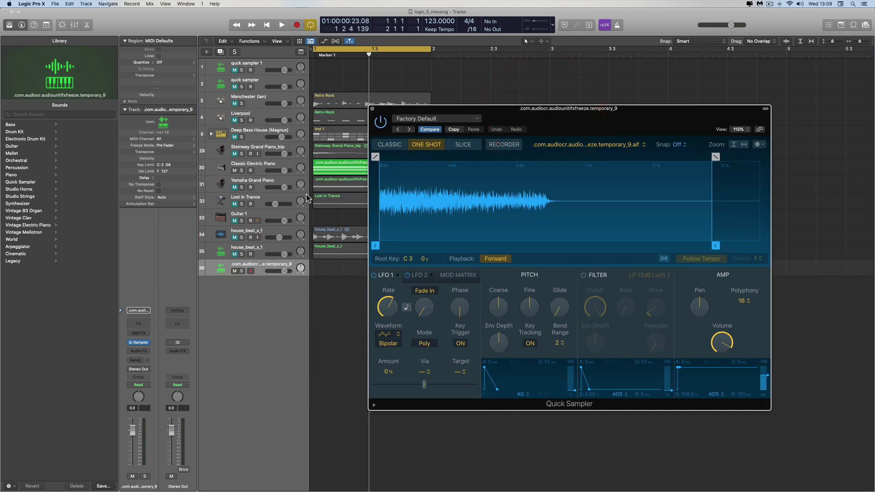
{"action": "left_click", "coordinate": [234, 172]}
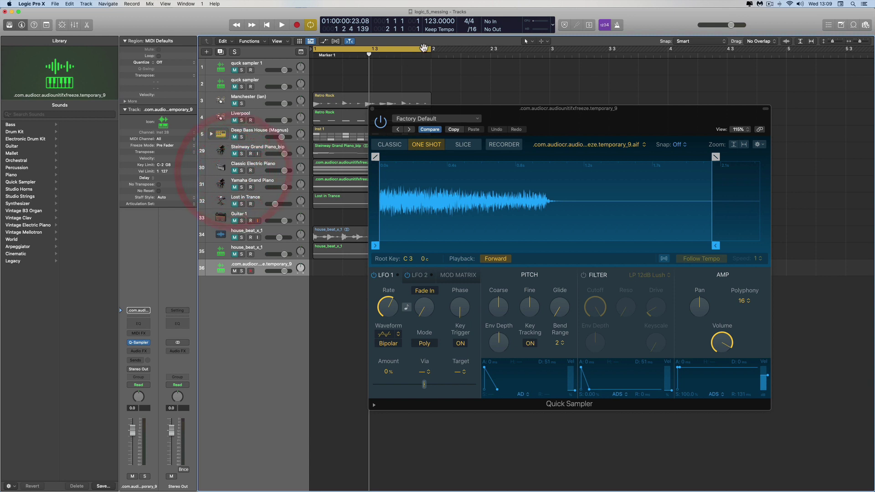
{"action": "left_click", "coordinate": [432, 18]}
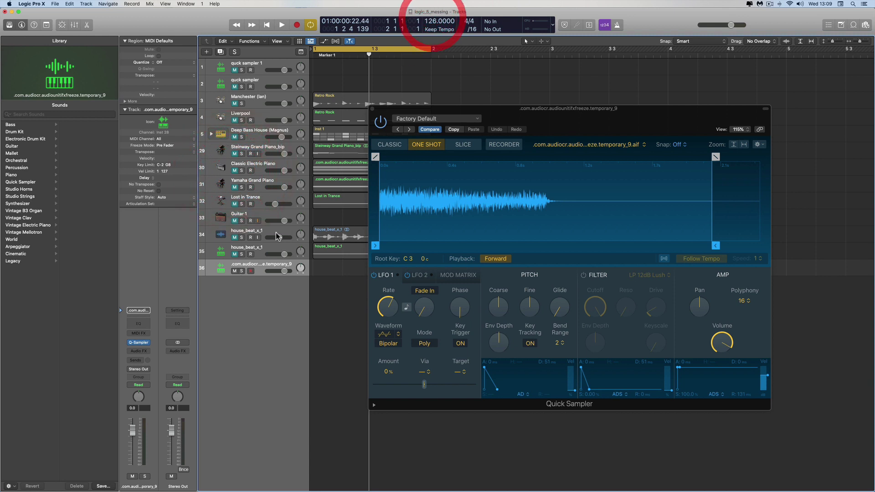
{"action": "left_click", "coordinate": [234, 255]}
{"action": "left_click_drag", "start_coordinate": [498, 111], "coordinate": [502, 127]}
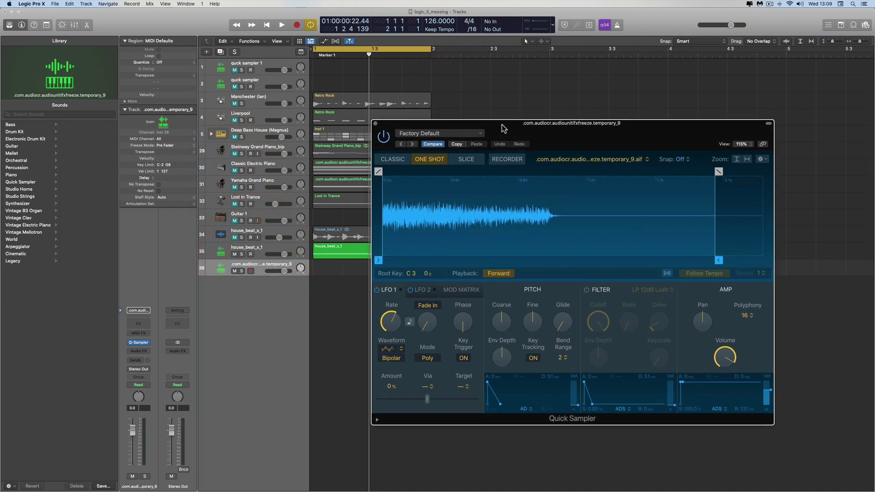
- Turn on Follow Tempo and Classic mode, audition a few notes, then play the project
{"action": "left_click", "coordinate": [667, 275]}
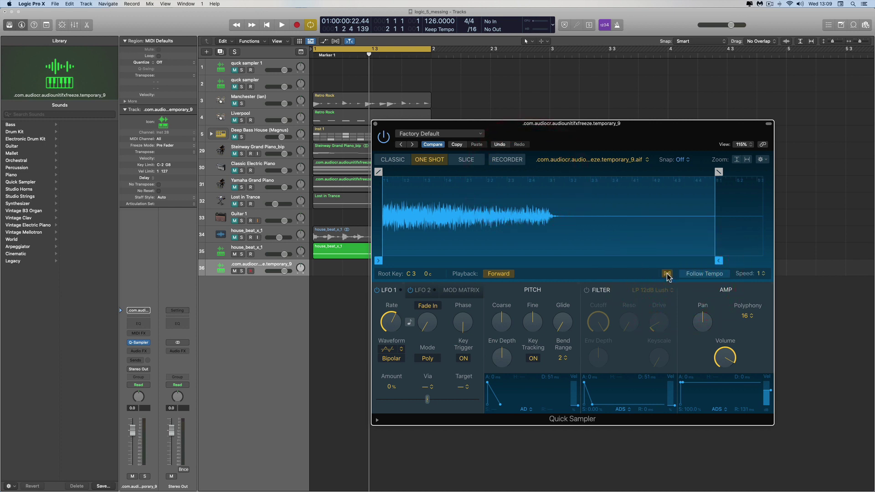
{"action": "left_click", "coordinate": [667, 274]}
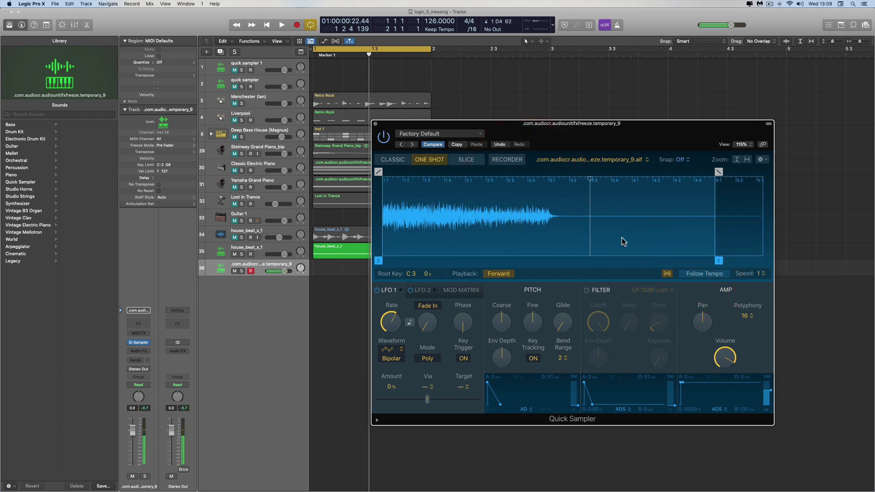
{"action": "left_click", "coordinate": [393, 159]}
{"action": "key", "text": "f"}
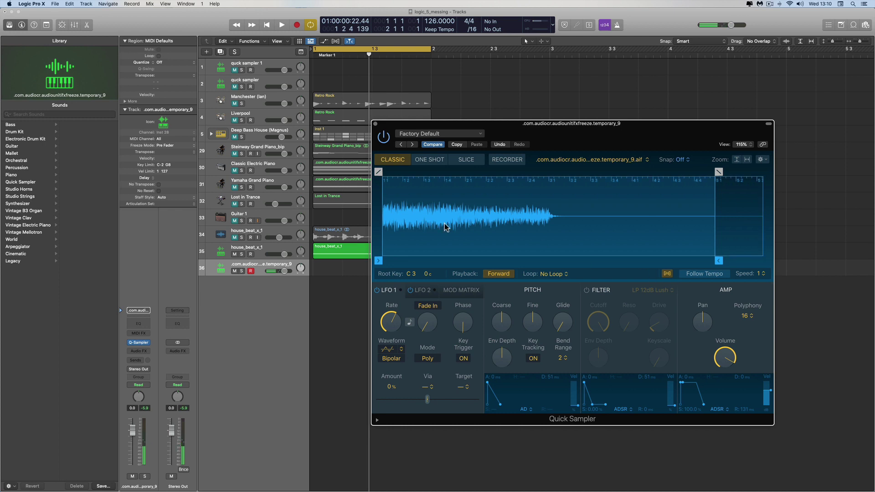
{"action": "key", "text": "h"}
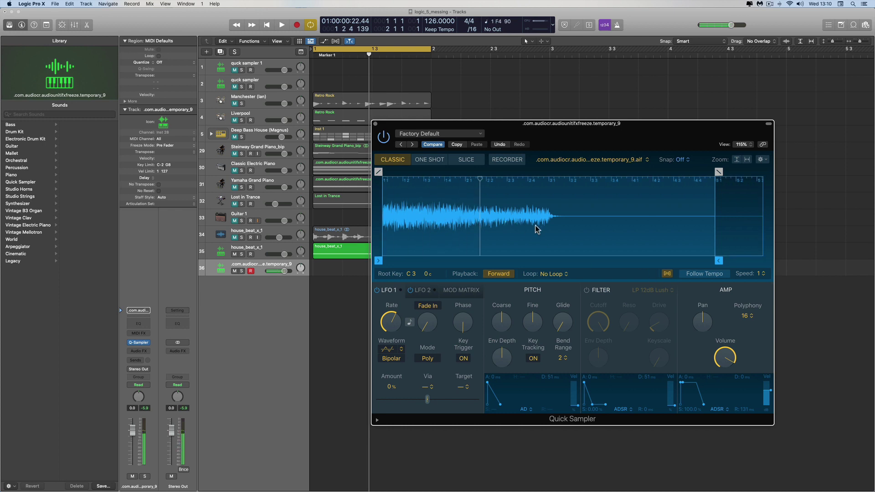
{"action": "key", "text": "a"}
{"action": "left_click_drag", "start_coordinate": [498, 131], "coordinate": [511, 133]}
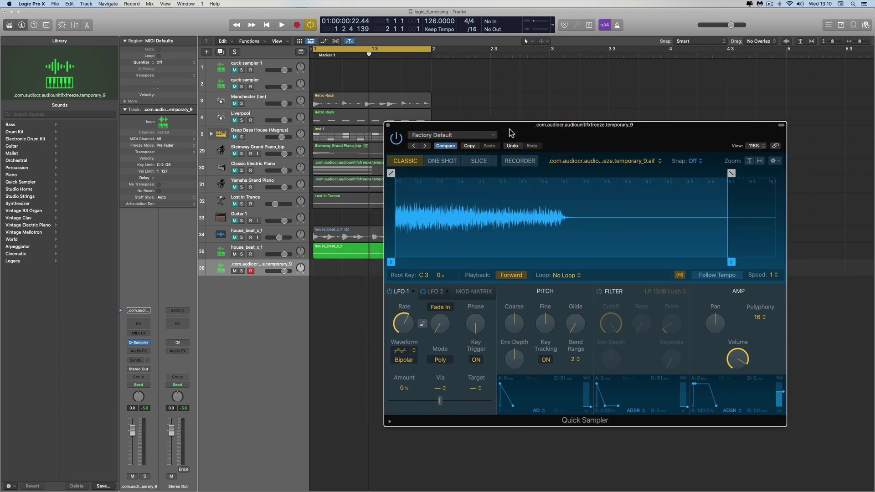
{"action": "key", "text": "space"}
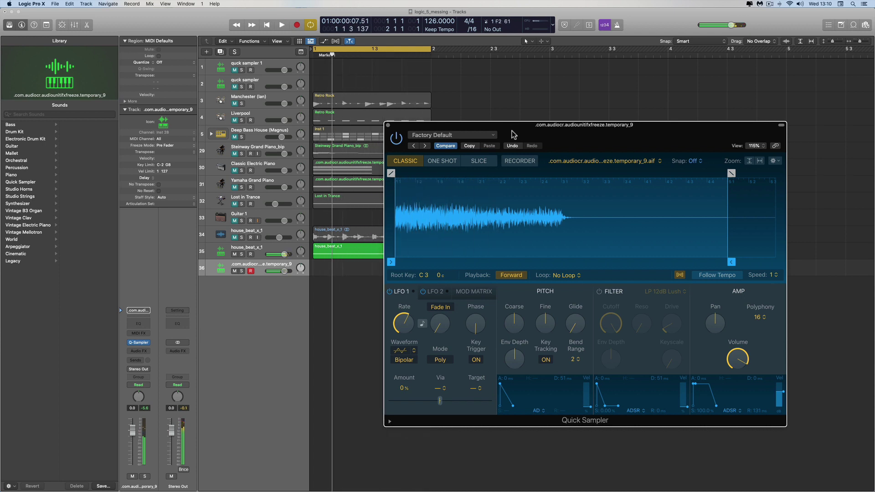
- Stop playback, close the Quick Sampler window, and delete the new Quick Sampler track
{"action": "key", "text": "space"}
{"action": "left_click", "coordinate": [388, 124]}
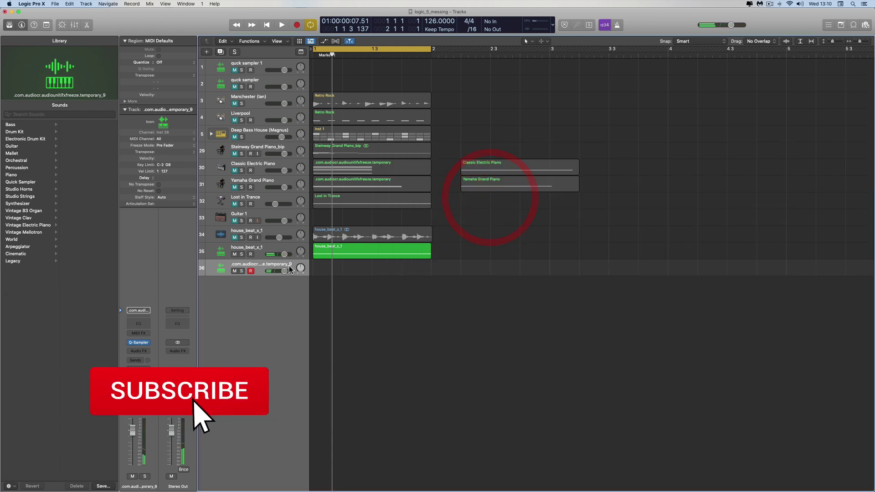
{"action": "left_click", "coordinate": [267, 264]}
{"action": "key", "text": "Delete"}
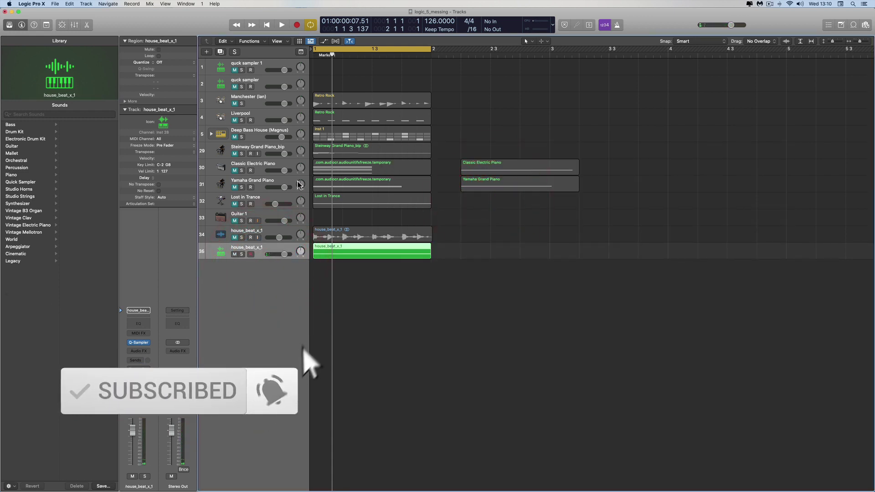
- Open the Yamaha Grand Piano region's notes, play them, mute house_beat_x_1, and close the editor
{"action": "left_click", "coordinate": [257, 183]}
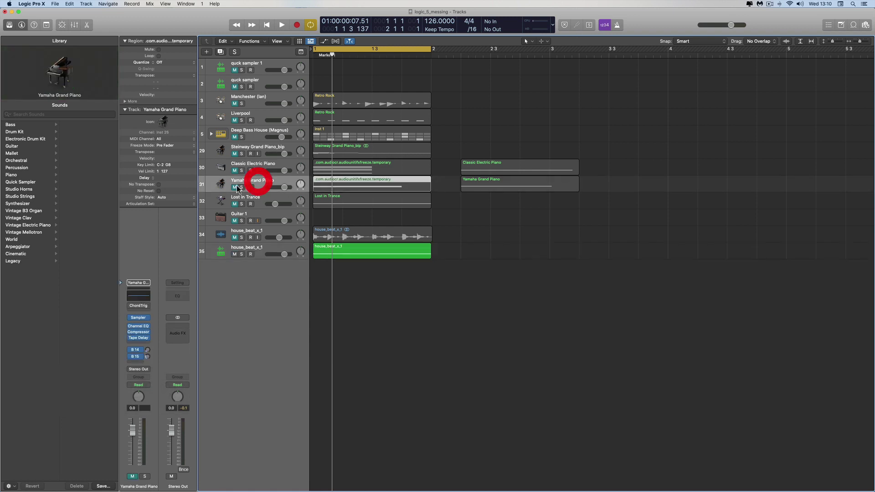
{"action": "double_click", "coordinate": [344, 179]}
{"action": "key", "text": "space"}
{"action": "key", "text": "space"}
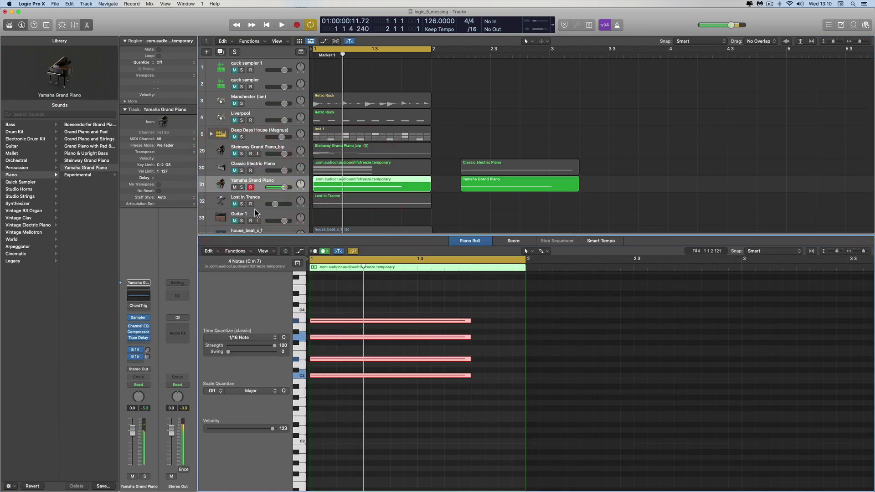
{"action": "scroll", "coordinate": [260, 221], "scroll_direction": "down", "scroll_amount": 3}
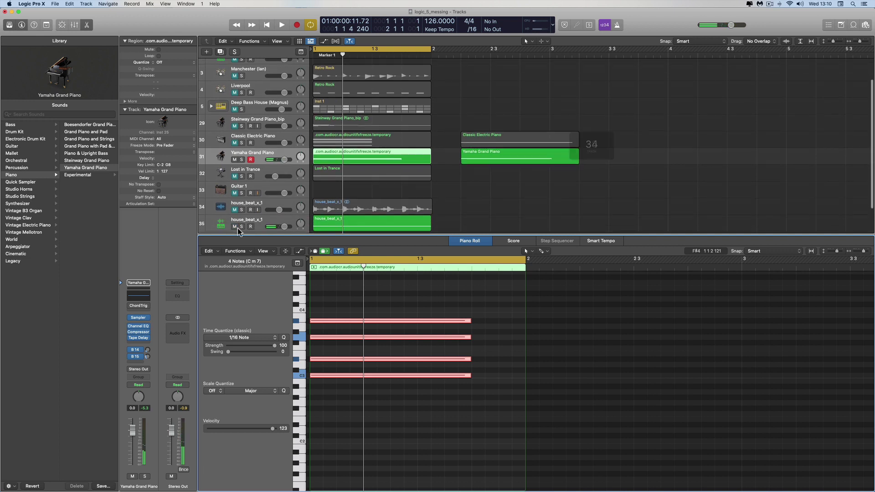
{"action": "left_click", "coordinate": [235, 223]}
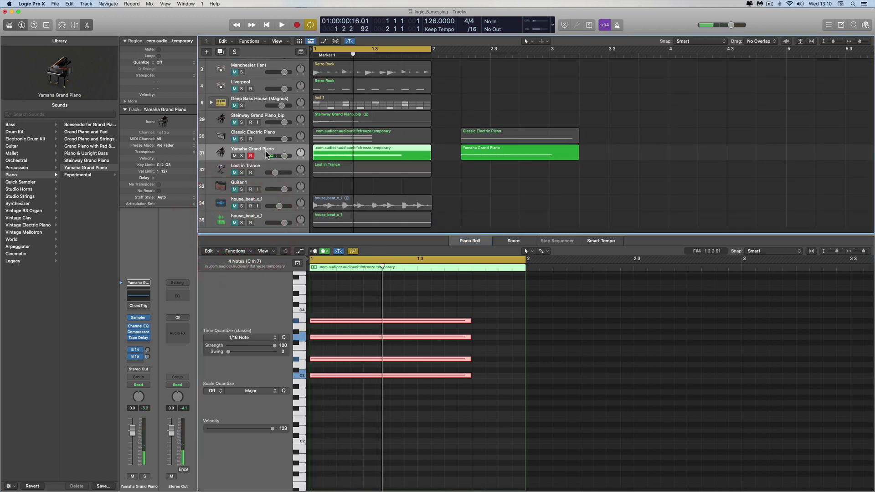
{"action": "left_click", "coordinate": [86, 24]}
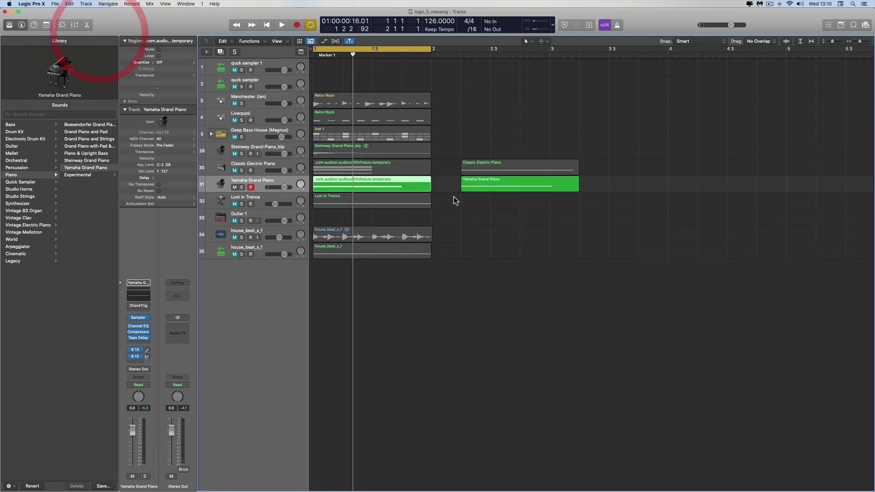
- Make a Quick Sampler track from the Yamaha Grand Piano region in Classic mode with Follow Tempo
{"action": "left_click_drag", "start_coordinate": [354, 182], "coordinate": [268, 278]}
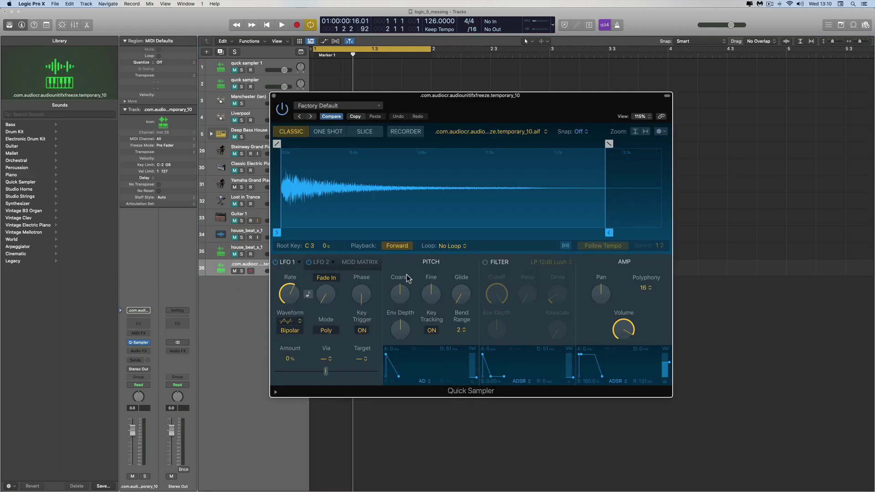
{"action": "left_click_drag", "start_coordinate": [382, 97], "coordinate": [486, 146]}
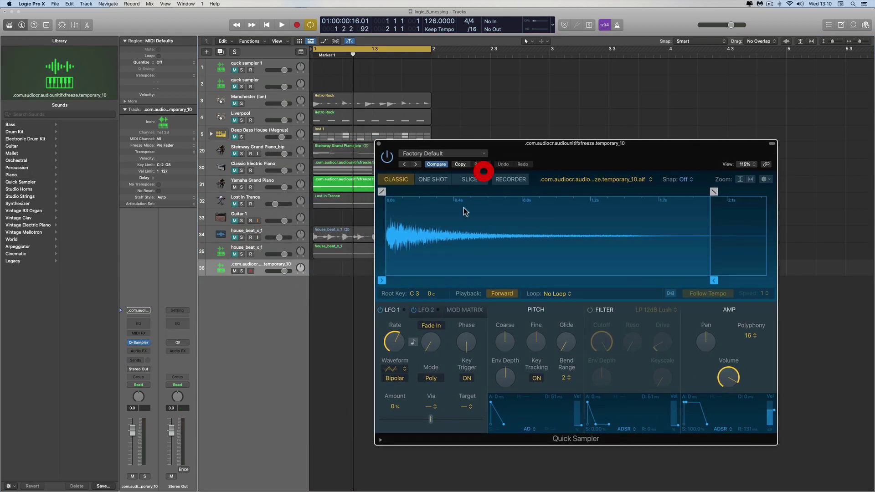
{"action": "left_click", "coordinate": [426, 183]}
{"action": "left_click", "coordinate": [407, 183]}
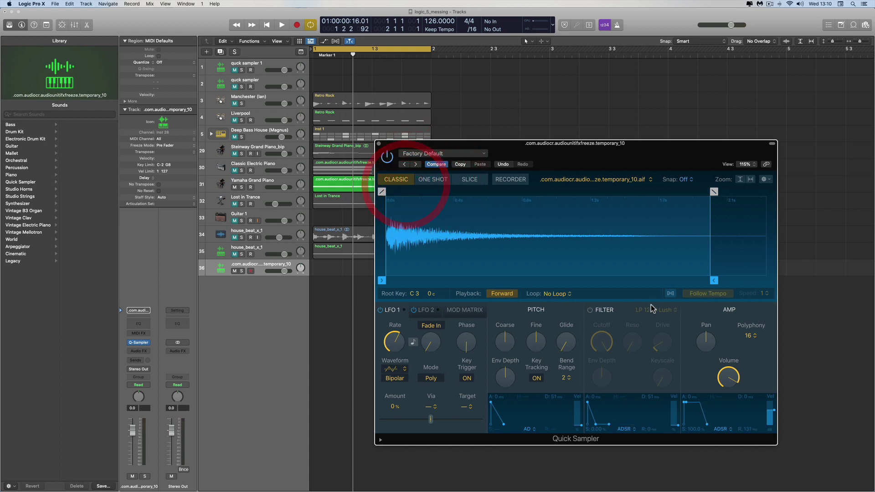
{"action": "left_click", "coordinate": [672, 294]}
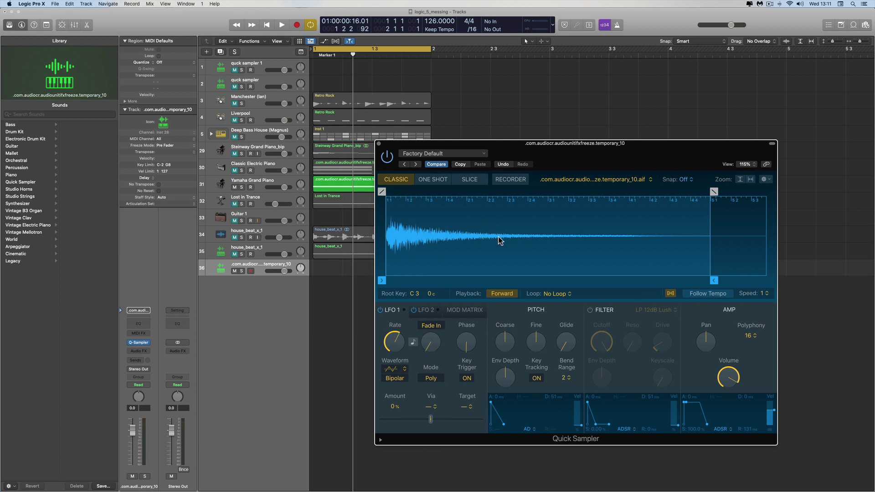
{"action": "key", "text": "h"}
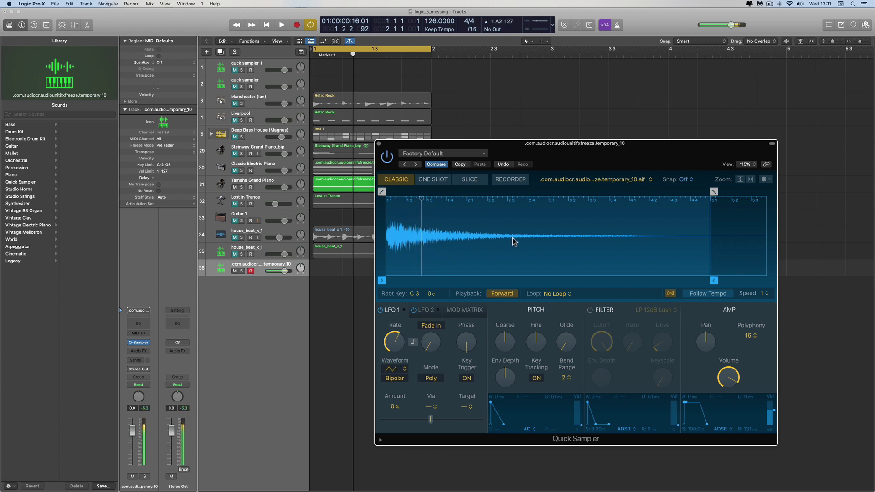
{"action": "key", "text": "s"}
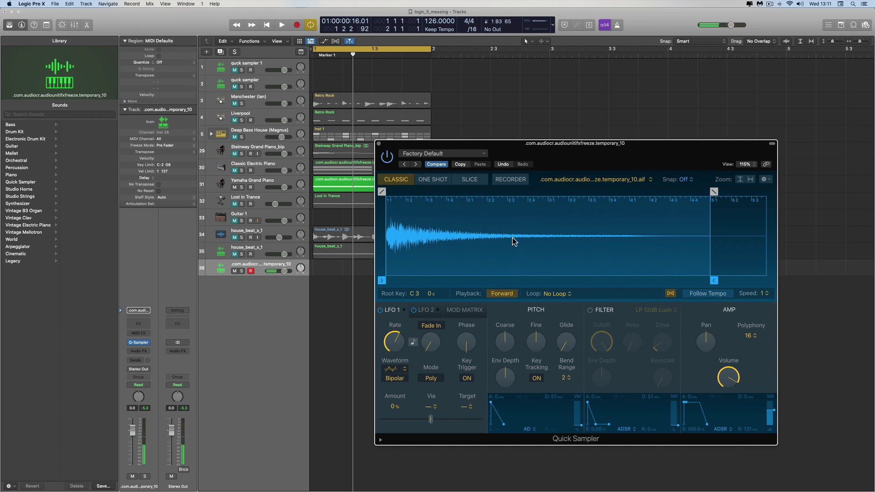
- Unmute house_beat_x_1, mute Yamaha Grand Piano, play and stop the sample, then close the sampler
{"action": "left_click_drag", "start_coordinate": [510, 145], "coordinate": [532, 144]}
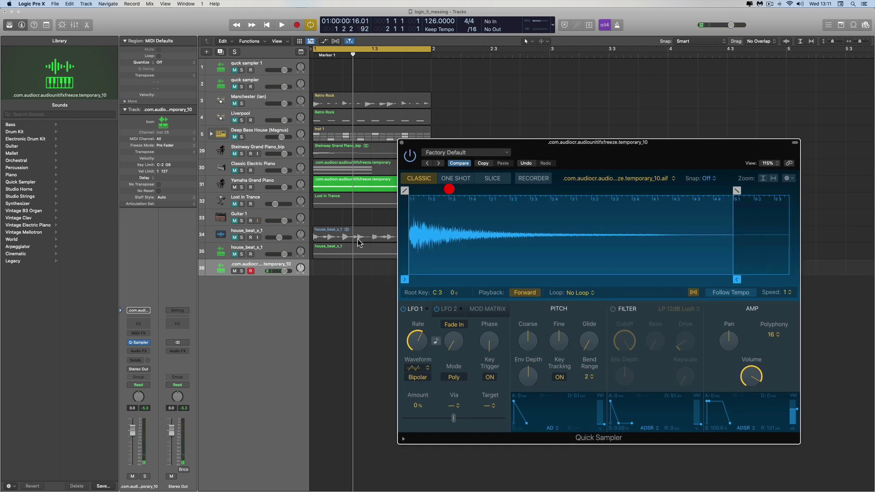
{"action": "left_click", "coordinate": [234, 254]}
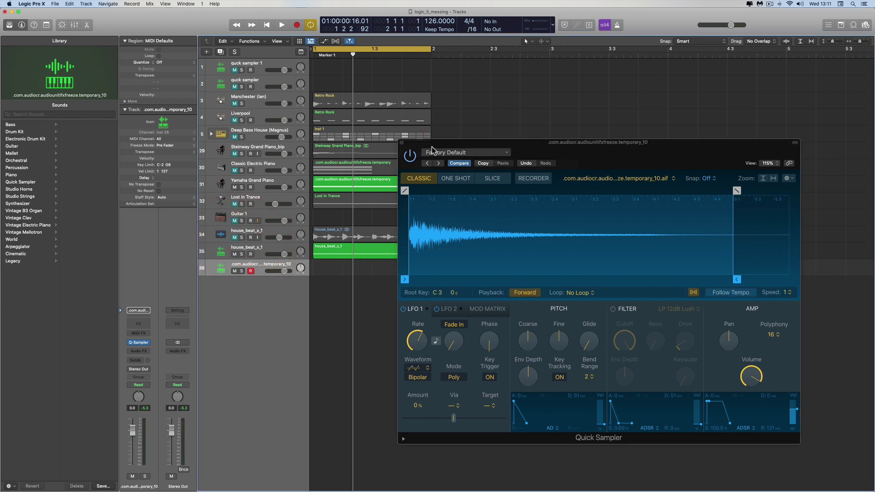
{"action": "left_click", "coordinate": [235, 188]}
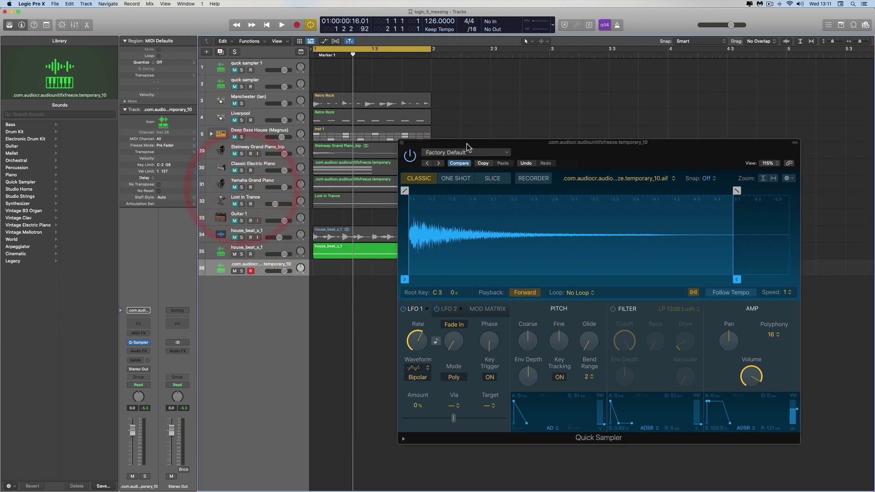
{"action": "left_click_drag", "start_coordinate": [468, 147], "coordinate": [471, 144]}
{"action": "key", "text": "space"}
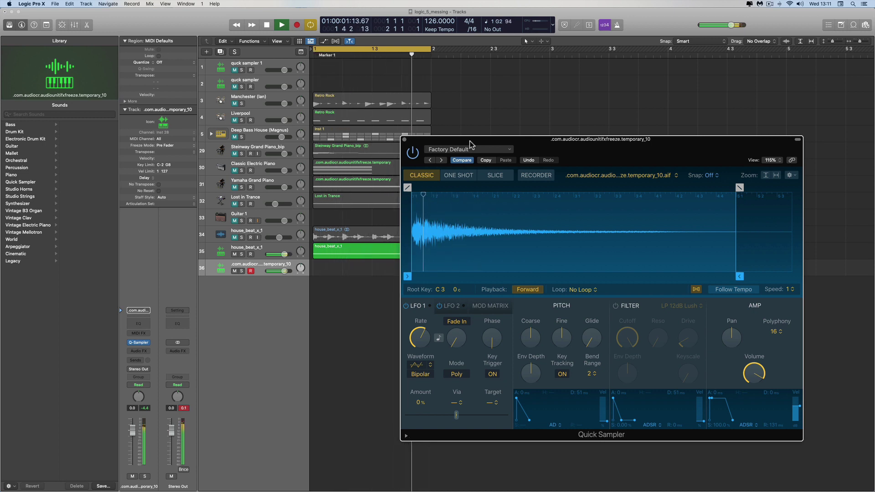
{"action": "key", "text": "space"}
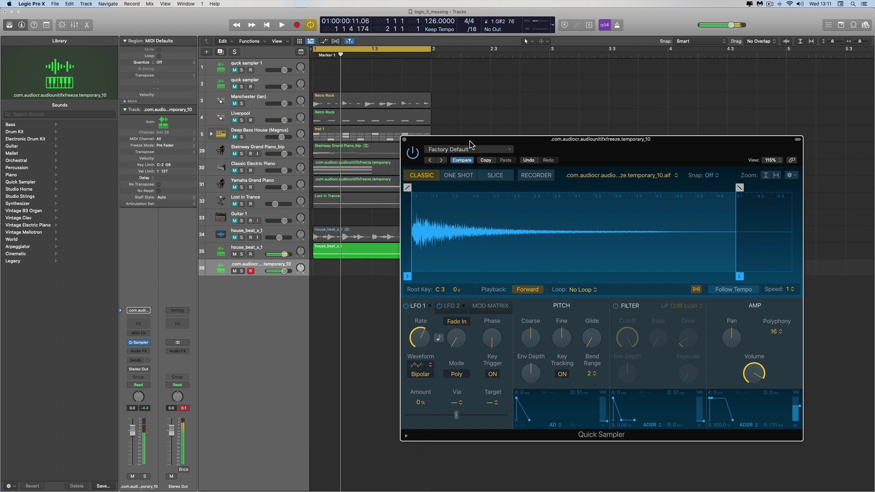
{"action": "left_click", "coordinate": [405, 140]}
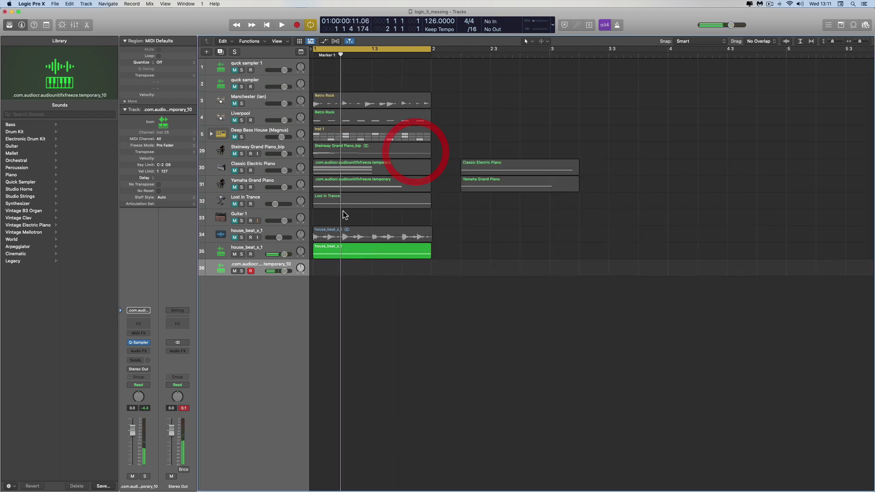
- Delete the leftover sampler track and move the frozen region along to bar 3 3
{"action": "left_click", "coordinate": [259, 265]}
{"action": "key", "text": "Delete"}
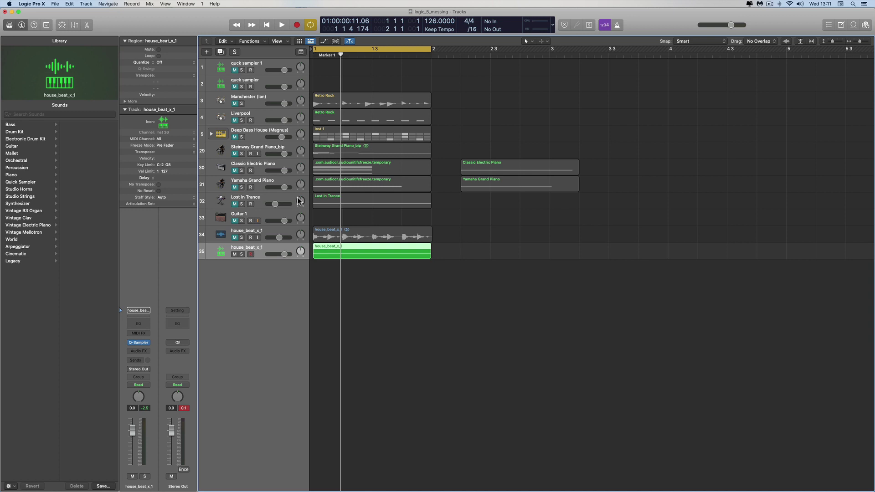
{"action": "left_click", "coordinate": [443, 169]}
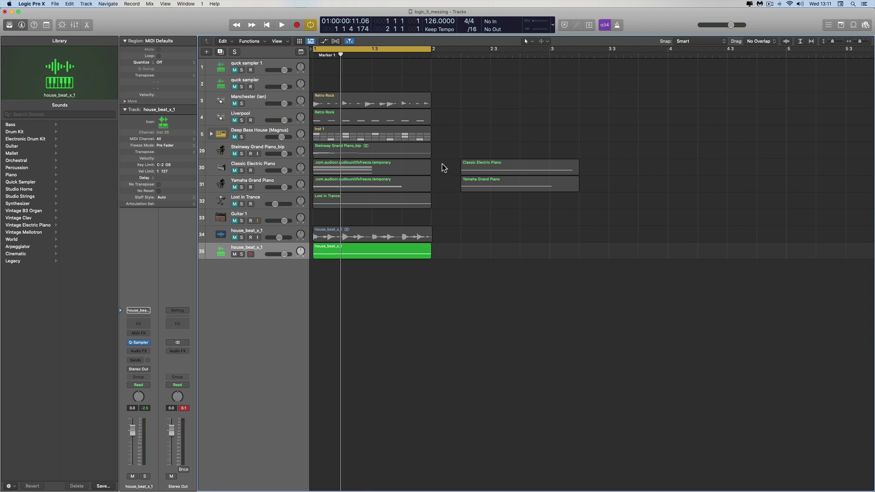
{"action": "left_click_drag", "start_coordinate": [381, 169], "coordinate": [645, 183]}
- Move the Yamaha Grand Piano region back to bar 1, open its Piano Roll, and enable Chord Trigger
{"action": "left_click_drag", "start_coordinate": [512, 184], "coordinate": [385, 183]}
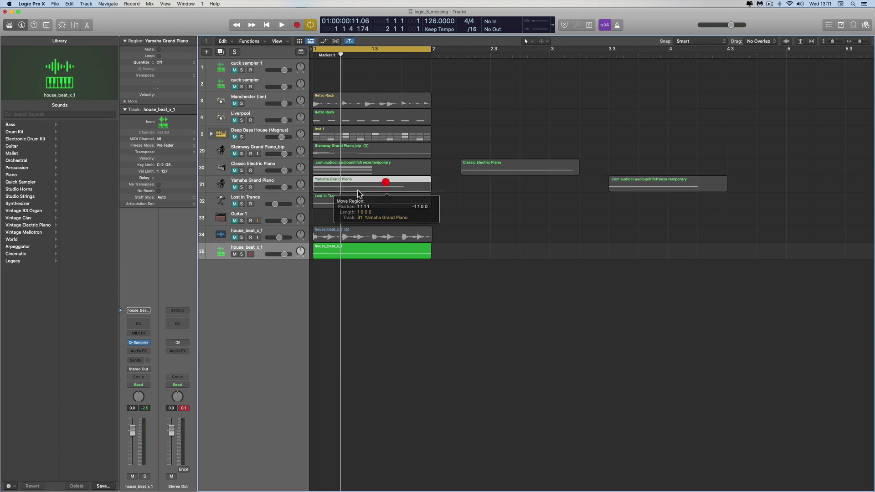
{"action": "left_click", "coordinate": [244, 190]}
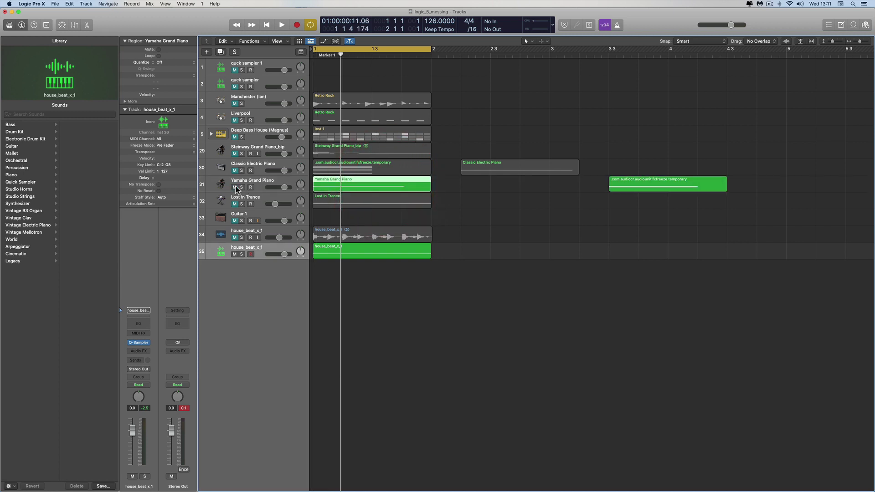
{"action": "double_click", "coordinate": [350, 185]}
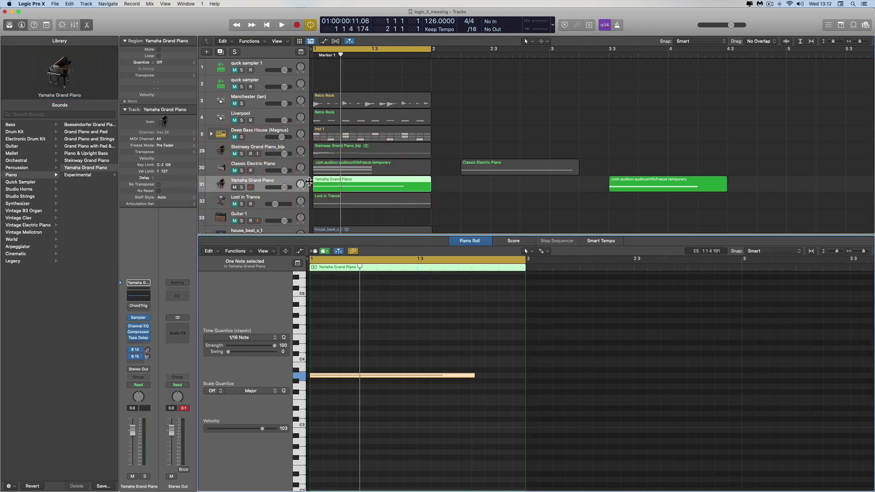
{"action": "left_click", "coordinate": [130, 305]}
- Open the Chord Trigger settings, mute house_beat_x_1, and play the piano part twice from bar 1
{"action": "left_click", "coordinate": [139, 305]}
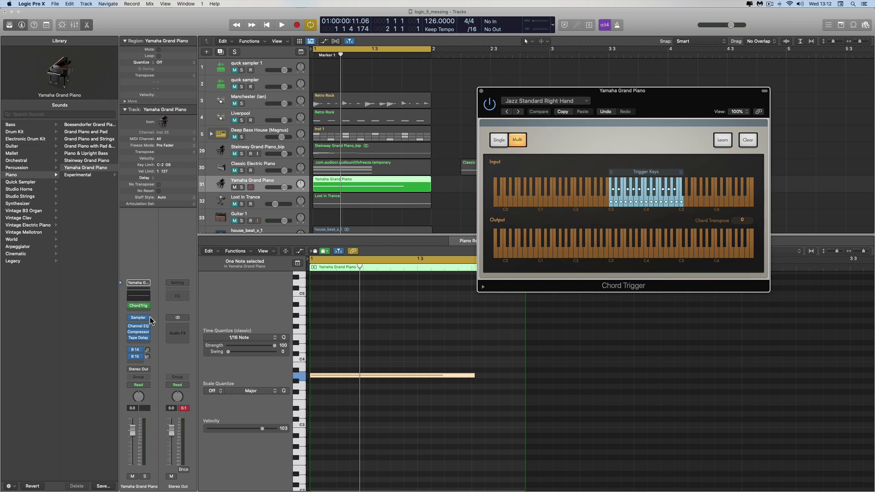
{"action": "scroll", "coordinate": [279, 202], "scroll_direction": "down", "scroll_amount": 2}
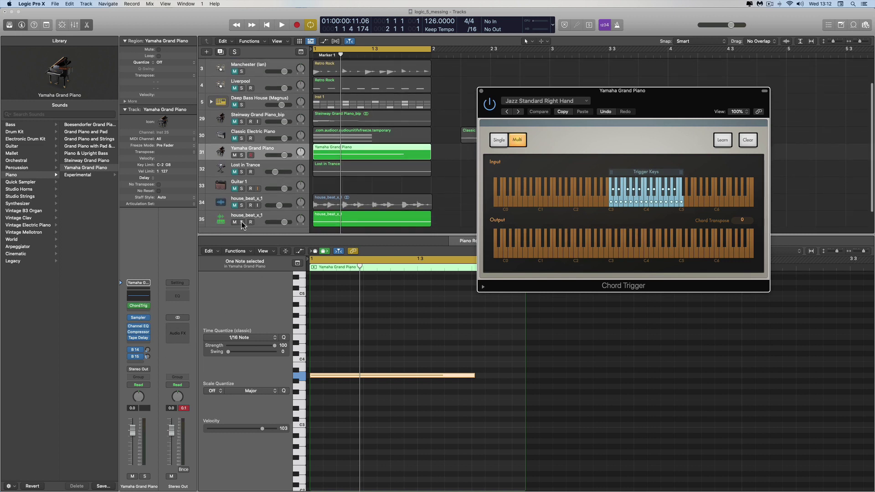
{"action": "left_click", "coordinate": [234, 223]}
{"action": "key", "text": "space"}
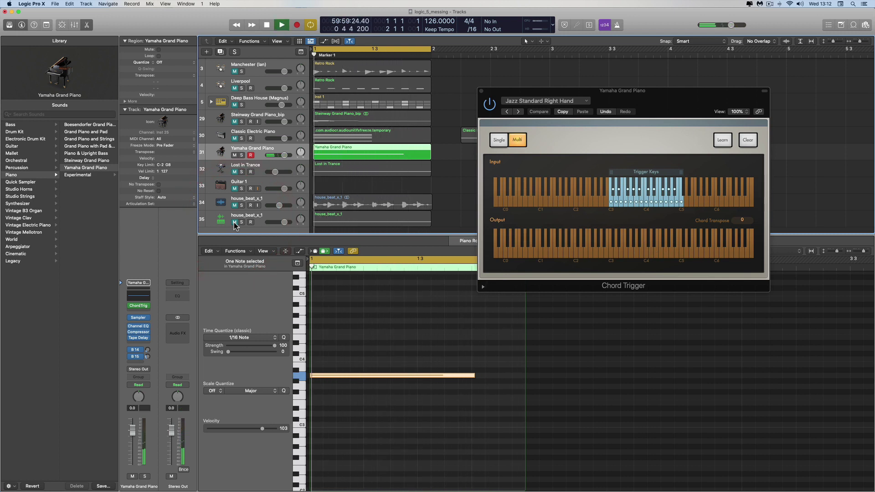
{"action": "key", "text": "space"}
{"action": "scroll", "coordinate": [463, 316], "scroll_direction": "down", "scroll_amount": 5}
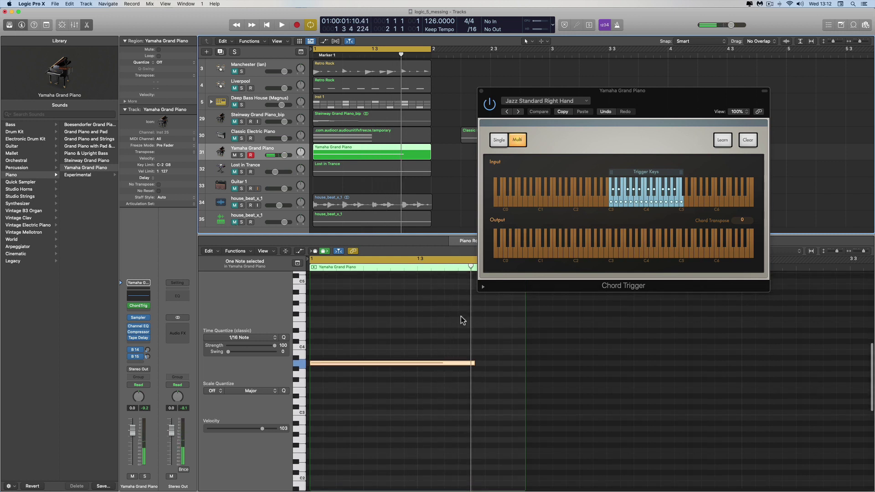
{"action": "scroll", "coordinate": [372, 340], "scroll_direction": "down", "scroll_amount": 1}
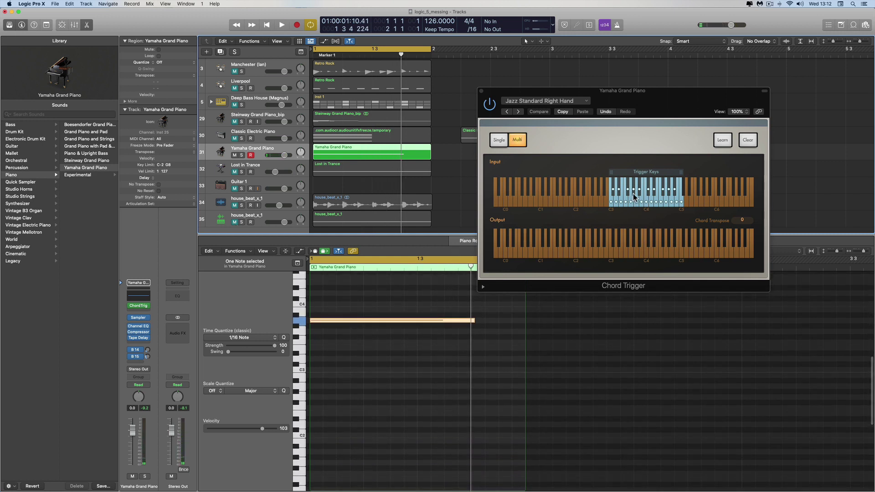
{"action": "key", "text": "space"}
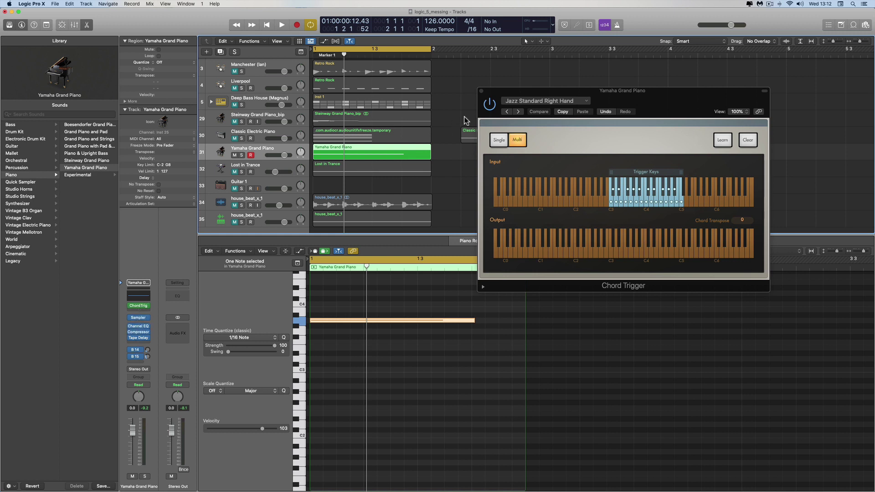
- Close Chord Trigger and the Piano Roll, then drag the Yamaha region onto a new Quick Sampler (Classic) track
{"action": "left_click", "coordinate": [481, 91]}
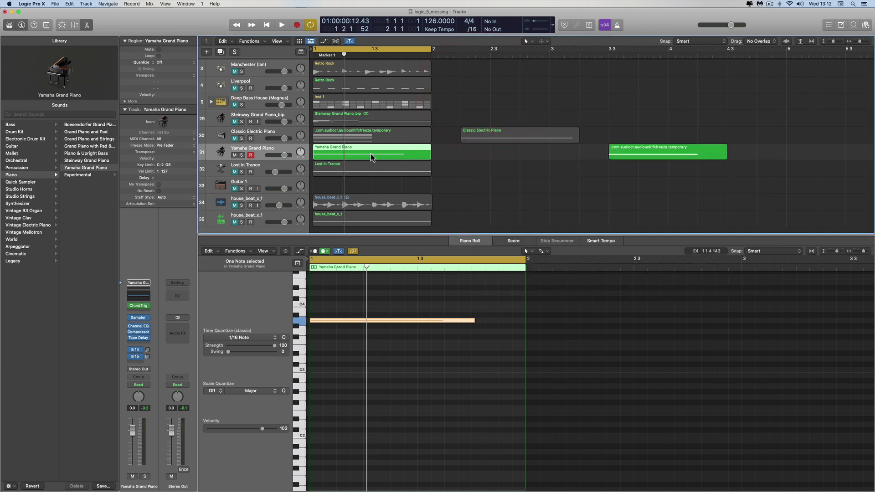
{"action": "left_click", "coordinate": [87, 24]}
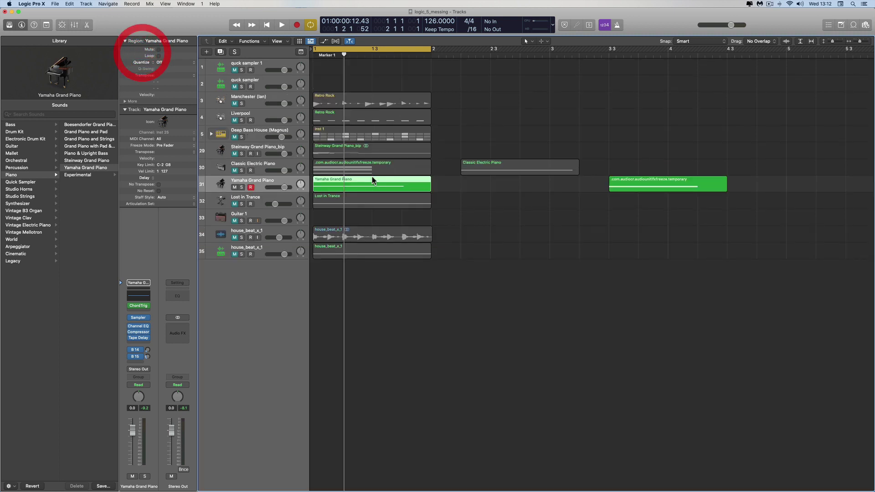
{"action": "left_click_drag", "start_coordinate": [365, 184], "coordinate": [264, 277]}
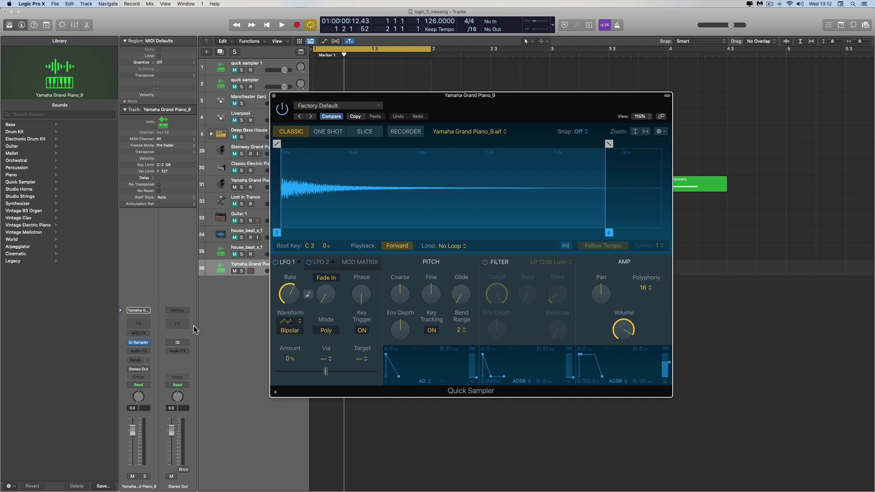
{"action": "left_click_drag", "start_coordinate": [399, 102], "coordinate": [495, 157]}
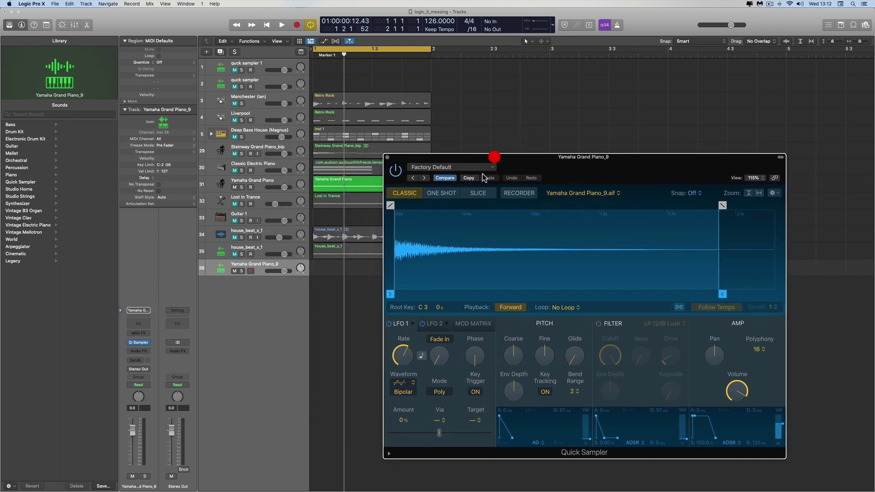
- Mute the original Yamaha Grand Piano track, enable Follow Tempo, and audition the sample's C3 and another note
{"action": "left_click", "coordinate": [234, 187]}
{"action": "left_click", "coordinate": [679, 307]}
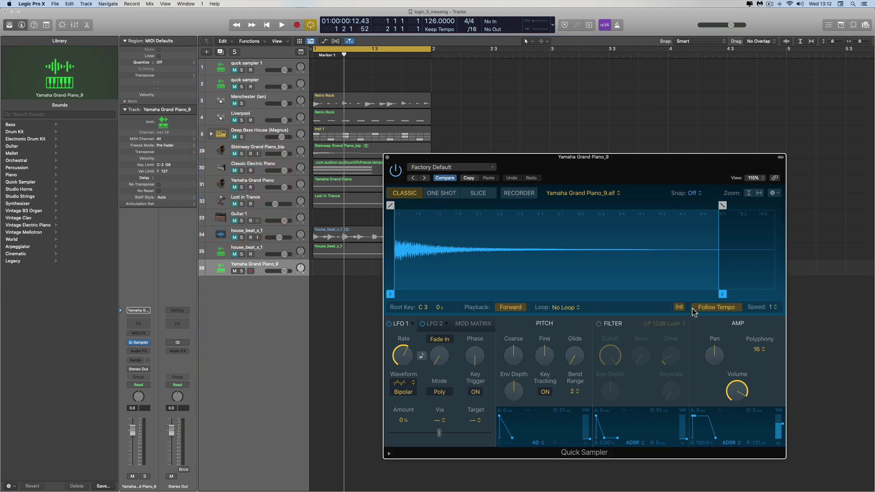
{"action": "key", "text": "a"}
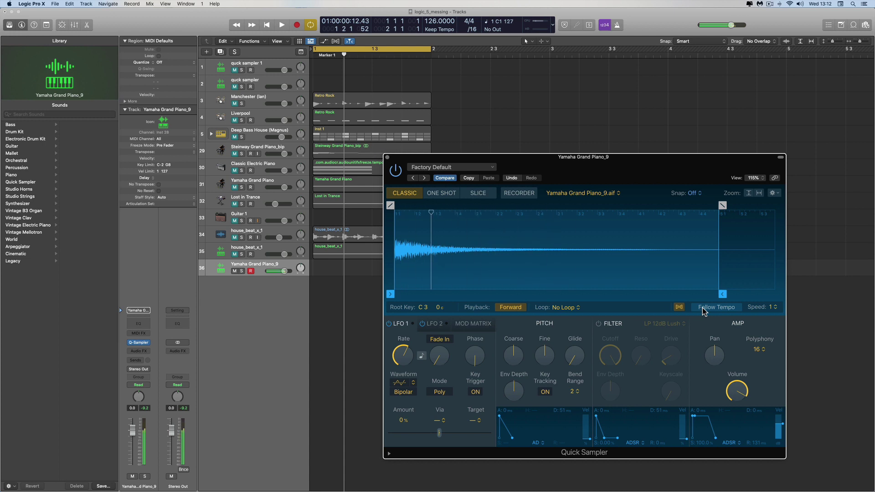
{"action": "key", "text": "semicolon"}
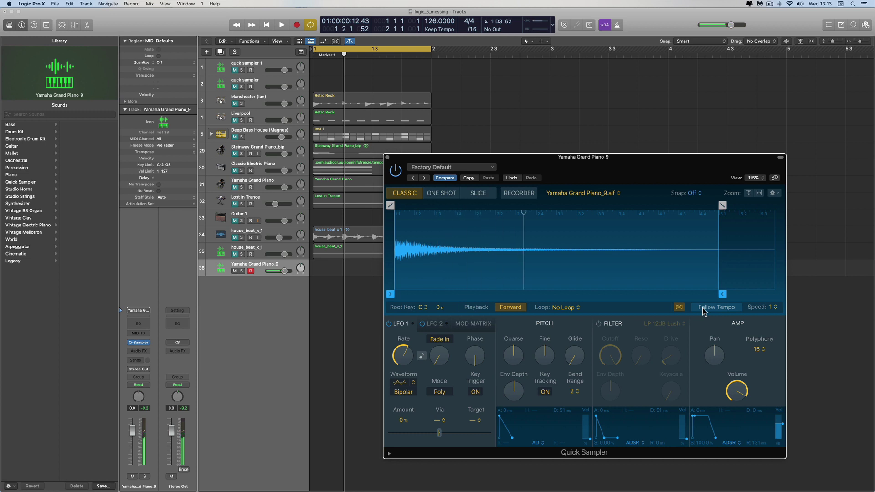
- Unmute house_beat_x_1, play and stop the arrangement, then close the Quick Sampler window
{"action": "left_click_drag", "start_coordinate": [539, 164], "coordinate": [542, 163]}
{"action": "left_click", "coordinate": [543, 163]}
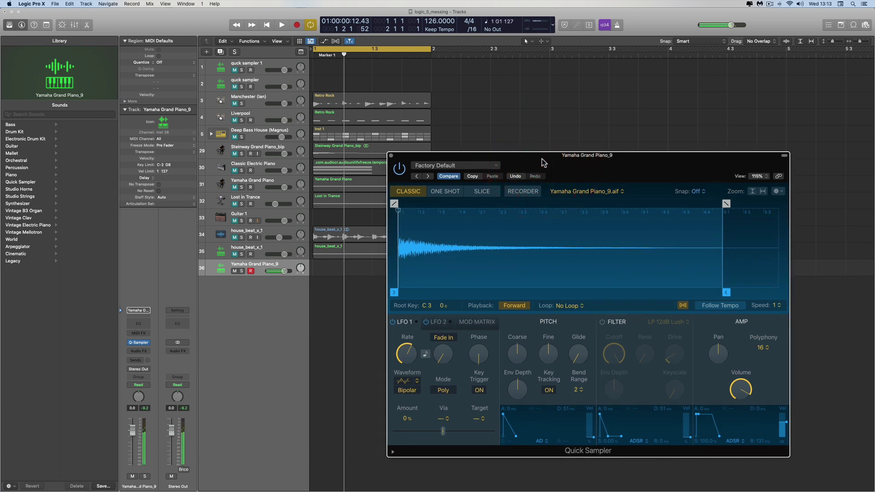
{"action": "left_click_drag", "start_coordinate": [493, 160], "coordinate": [538, 132]}
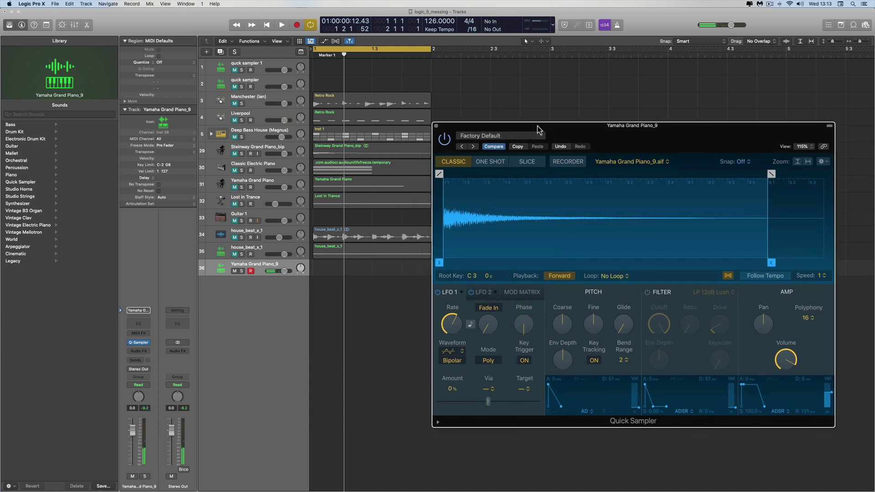
{"action": "left_click", "coordinate": [237, 256]}
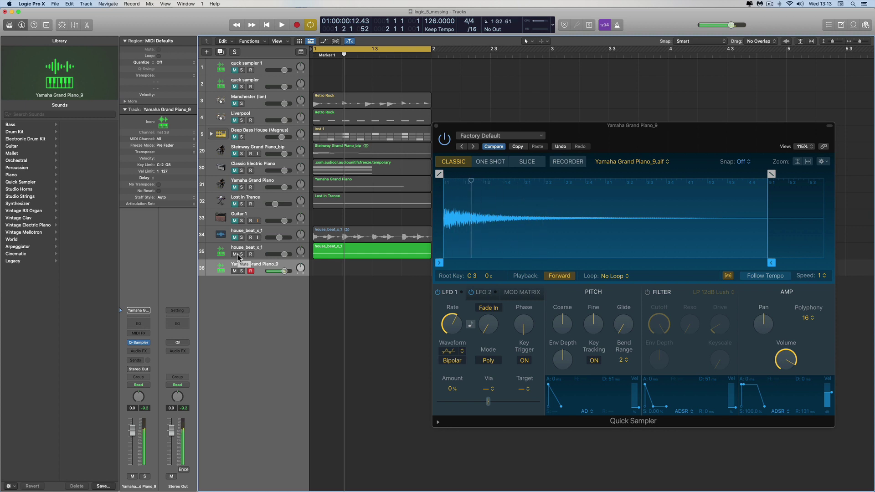
{"action": "key", "text": "space"}
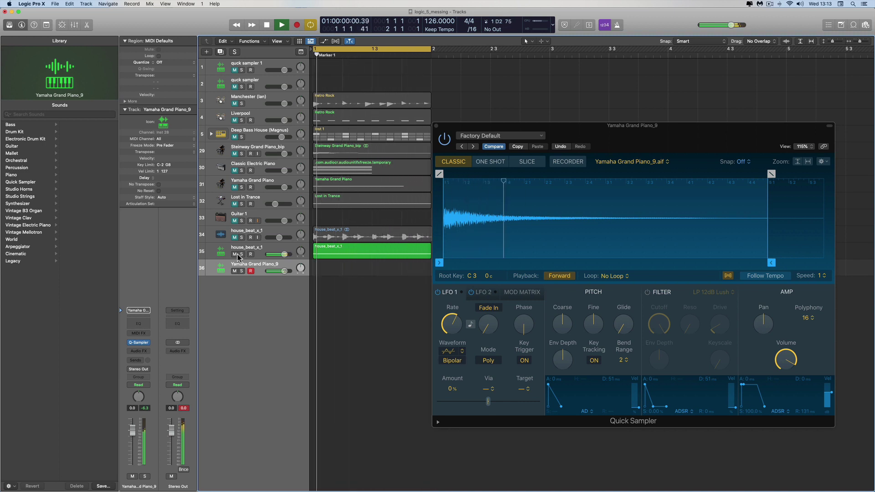
{"action": "key", "text": "space"}
{"action": "left_click", "coordinate": [436, 126]}
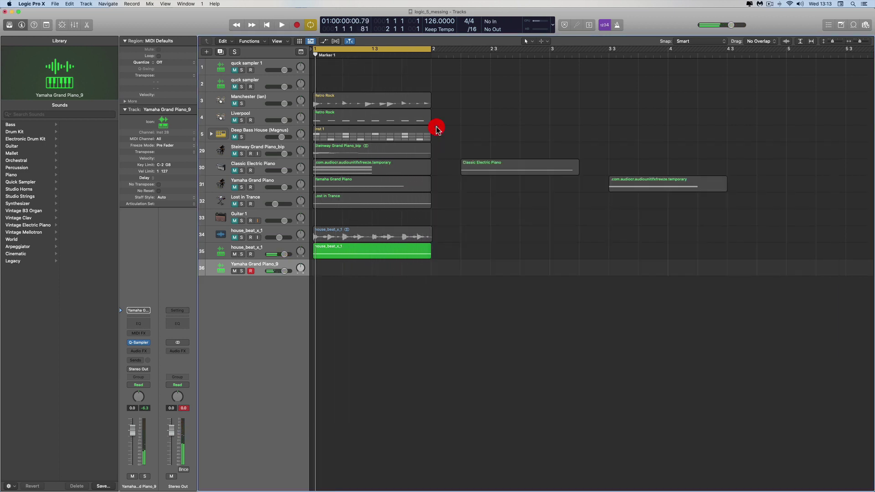
- Delete Yamaha Grand Piano_9, mute house_beat_x_1, unmute Lost in Trance, and open its region's notes
{"action": "left_click", "coordinate": [258, 269]}
{"action": "key", "text": "super+BackSpace"}
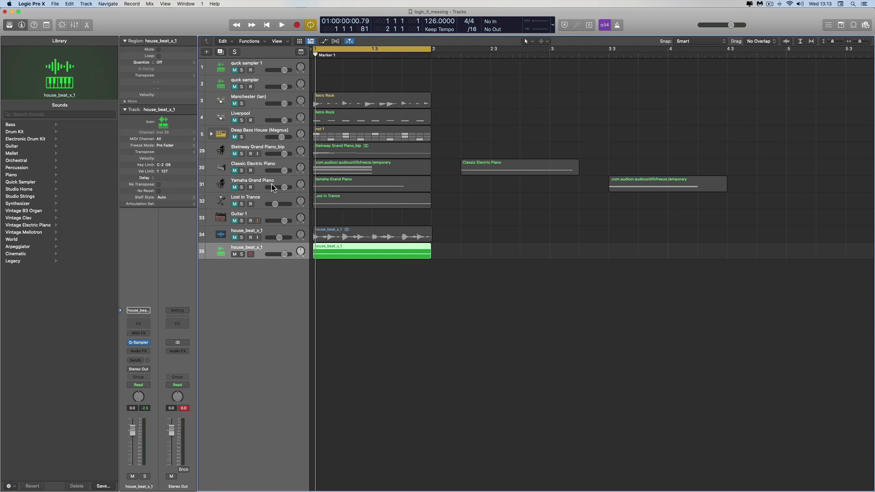
{"action": "left_click", "coordinate": [259, 197]}
{"action": "left_click", "coordinate": [235, 254]}
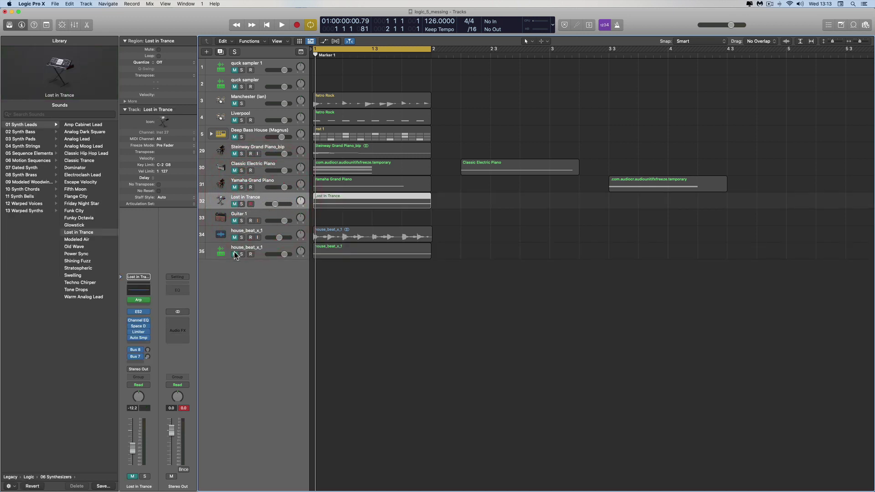
{"action": "left_click", "coordinate": [235, 204]}
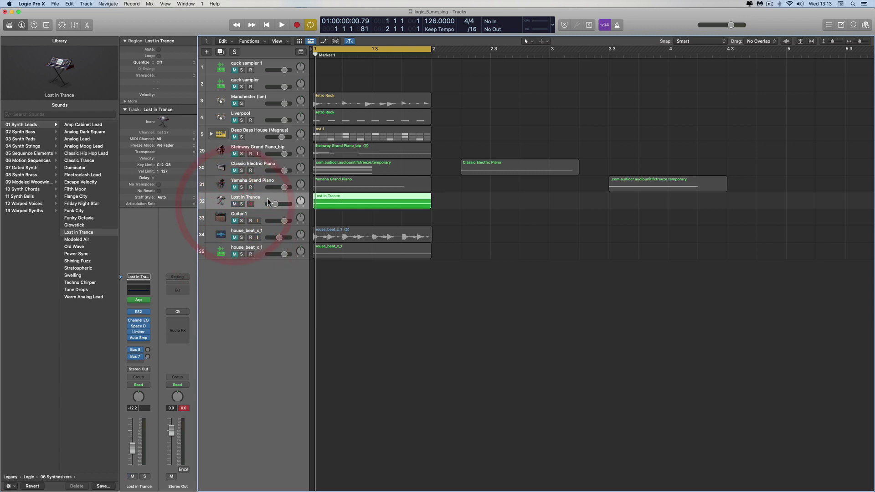
{"action": "double_click", "coordinate": [337, 200]}
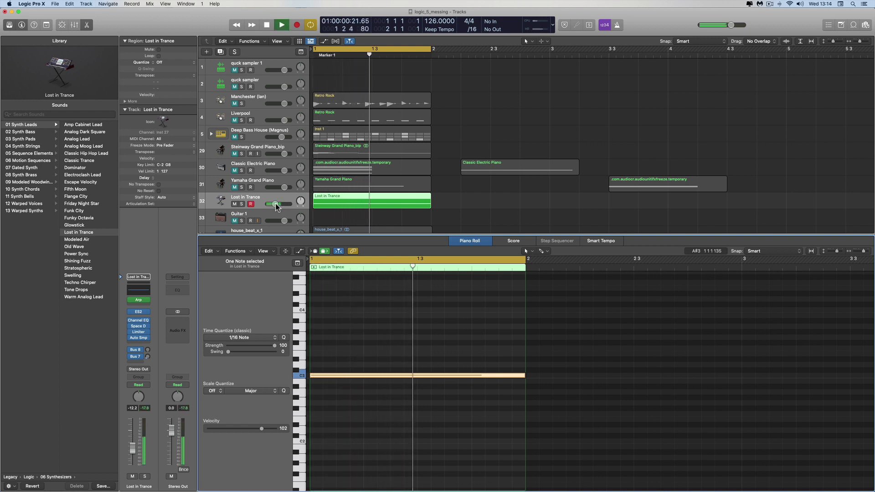
- Make a Quick Sampler (Original) track from the Lost in Trance region with Follow Tempo, and preview it
{"action": "left_click", "coordinate": [86, 24]}
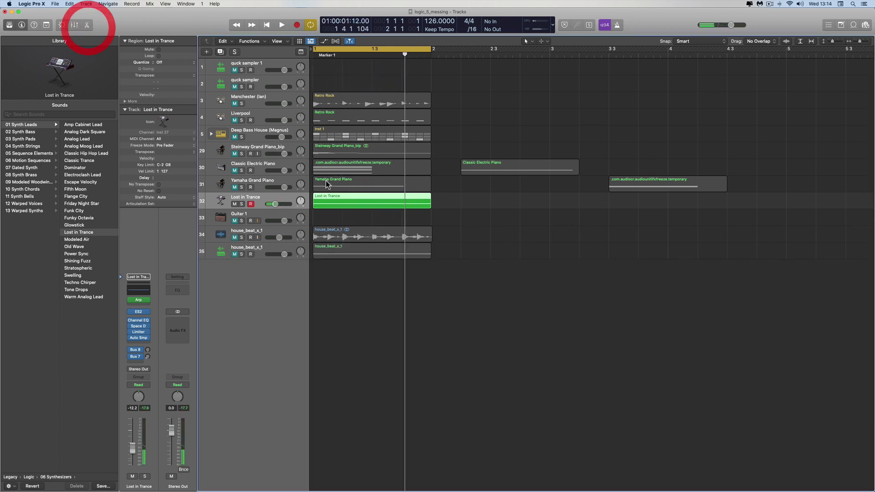
{"action": "left_click_drag", "start_coordinate": [364, 203], "coordinate": [263, 282]}
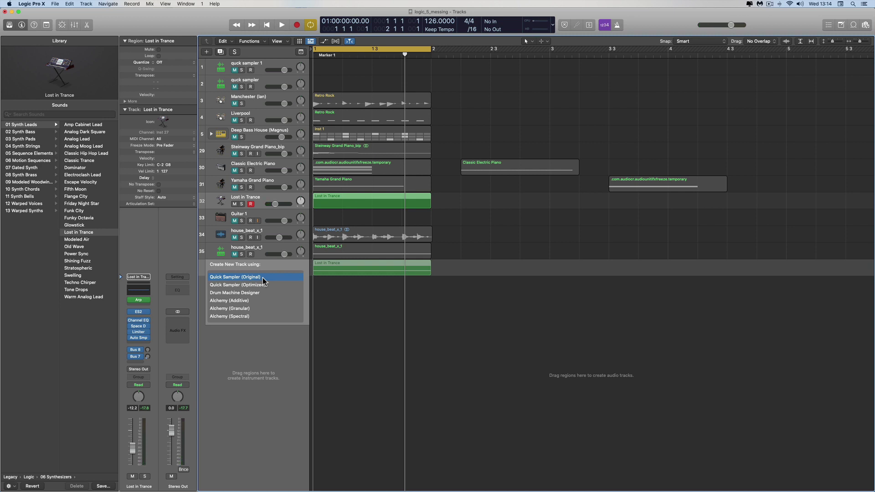
{"action": "left_click_drag", "start_coordinate": [263, 281], "coordinate": [262, 278]}
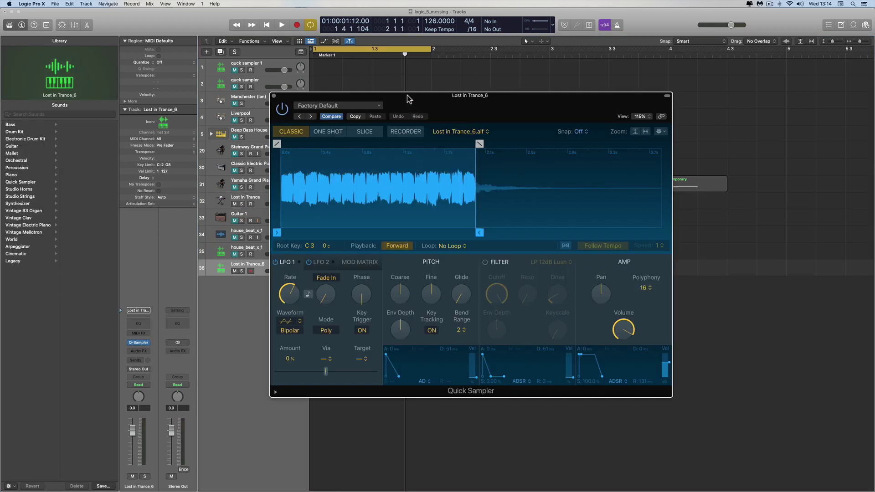
{"action": "left_click_drag", "start_coordinate": [407, 99], "coordinate": [504, 137]}
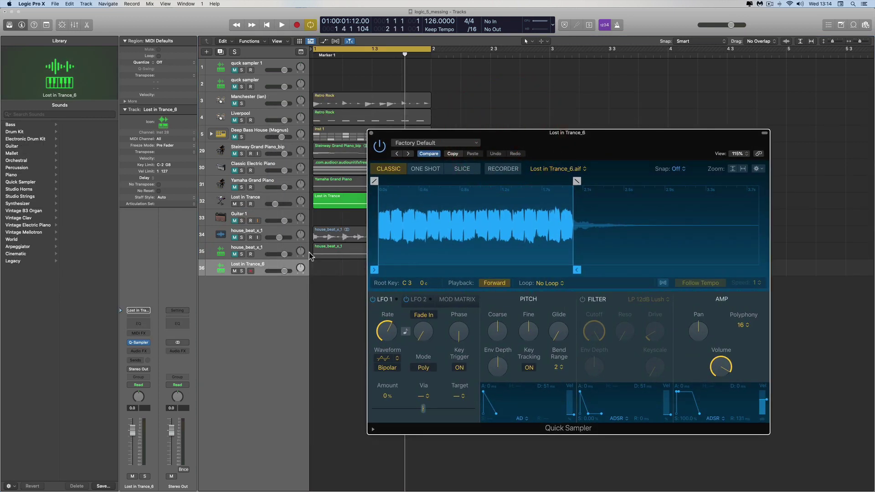
{"action": "left_click", "coordinate": [663, 283]}
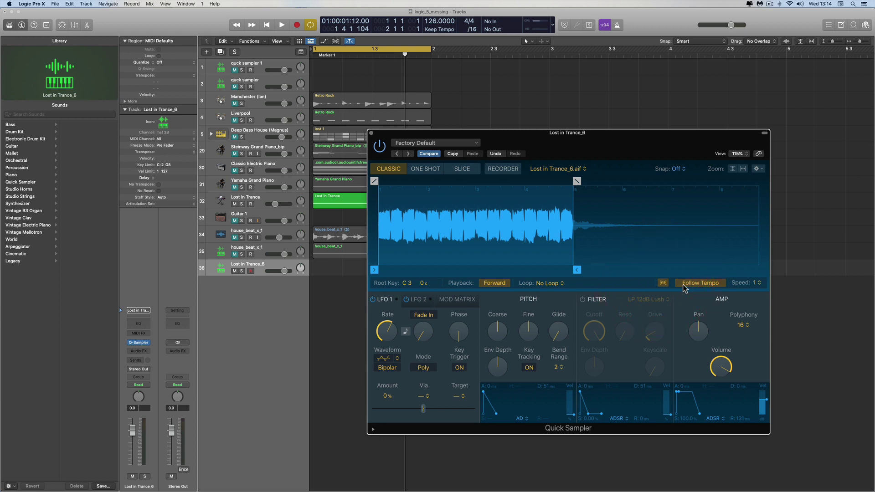
{"action": "left_click", "coordinate": [513, 238]}
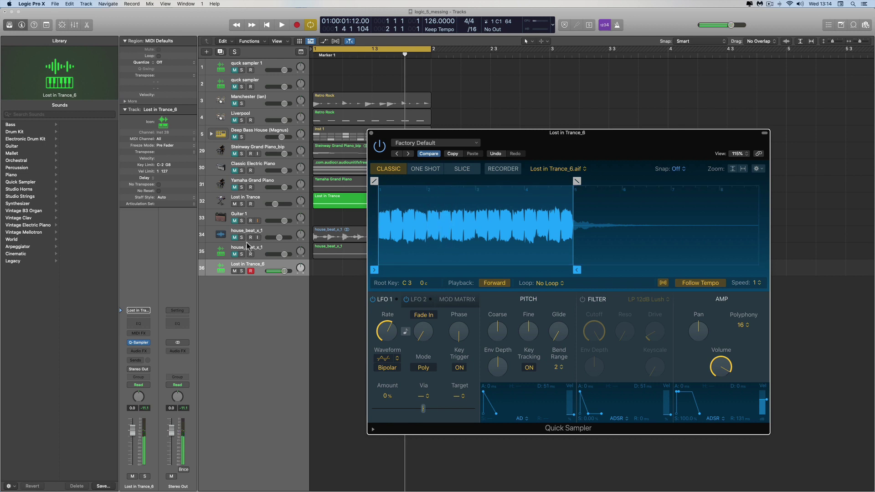
- Play the arrangement with the original Lost in Trance track muted, stop, and close the sampler
{"action": "left_click", "coordinate": [233, 259]}
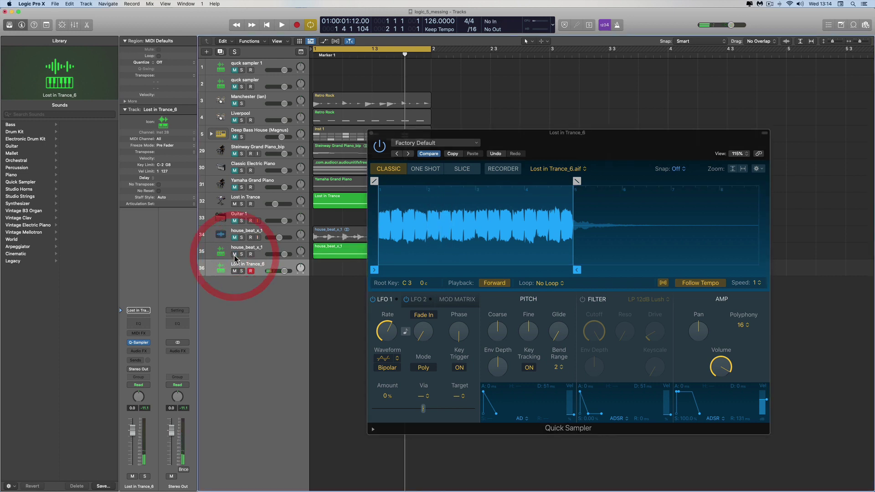
{"action": "key", "text": "space"}
{"action": "key", "text": "space"}
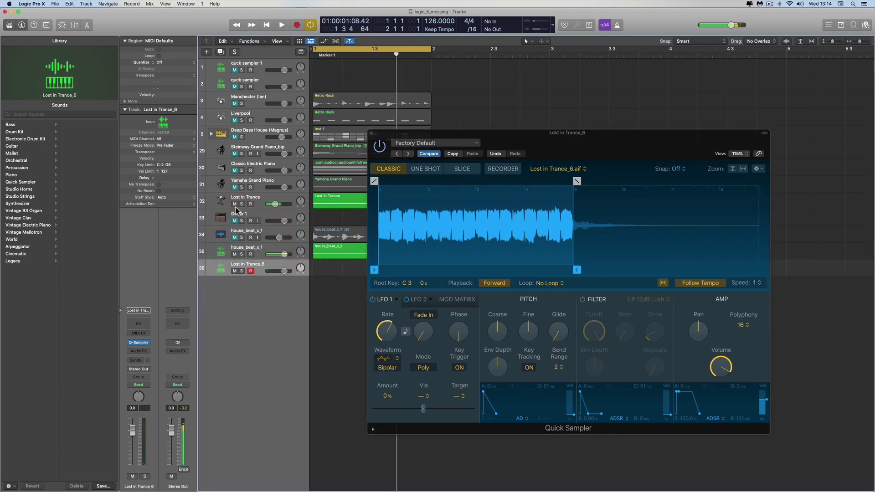
{"action": "left_click", "coordinate": [234, 204]}
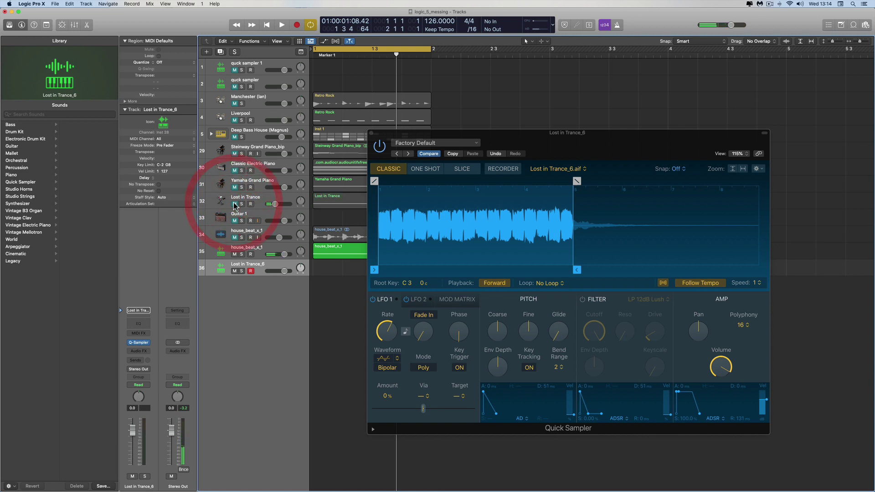
{"action": "key", "text": "space"}
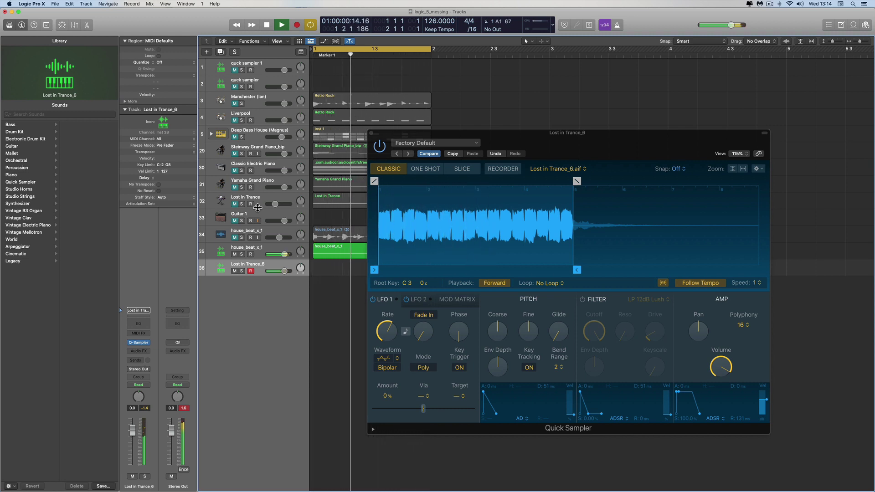
{"action": "key", "text": "space"}
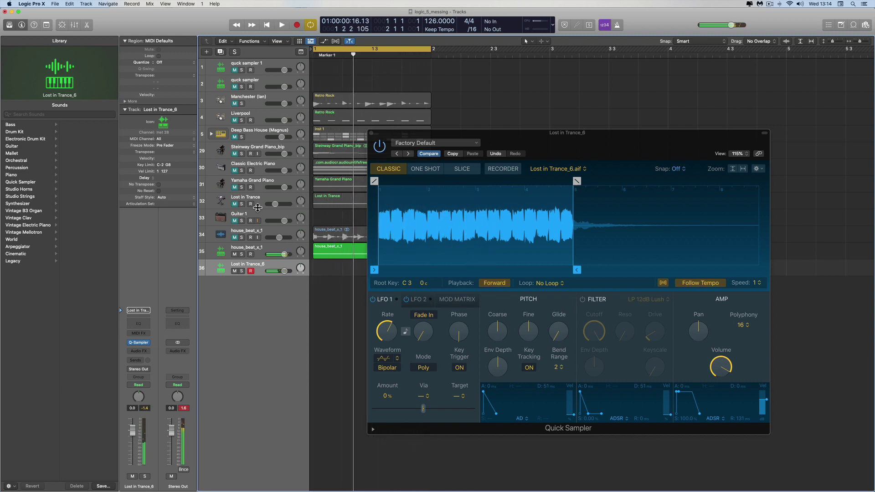
{"action": "left_click", "coordinate": [372, 133]}
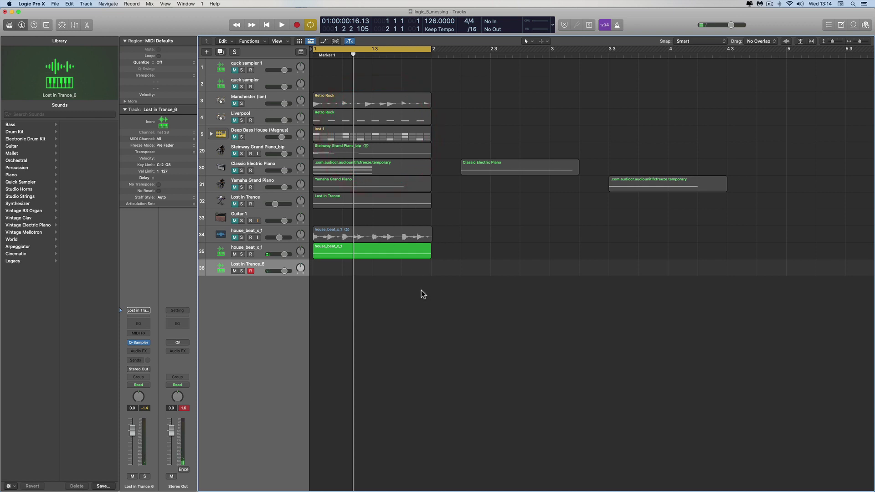
- Delete the Lost in Trance_6 track, leaving house_beat_x_1 as the last track
{"action": "left_click", "coordinate": [271, 264]}
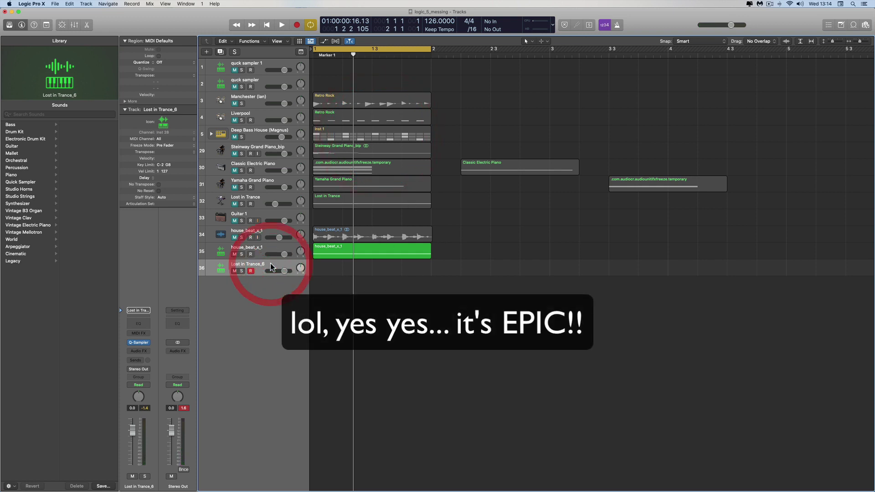
{"action": "key", "text": "Delete"}
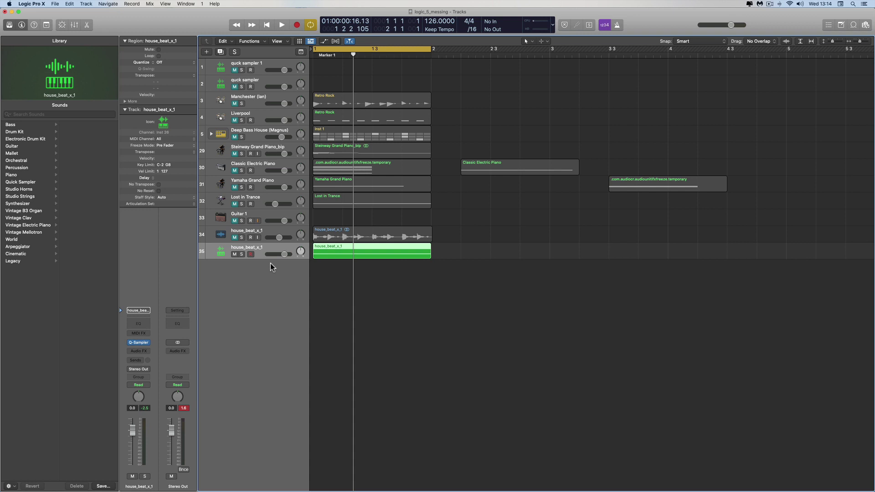
- View the five Classic Electric Piano notes and the single Yamaha Grand Piano note in the Piano Roll
{"action": "double_click", "coordinate": [355, 171]}
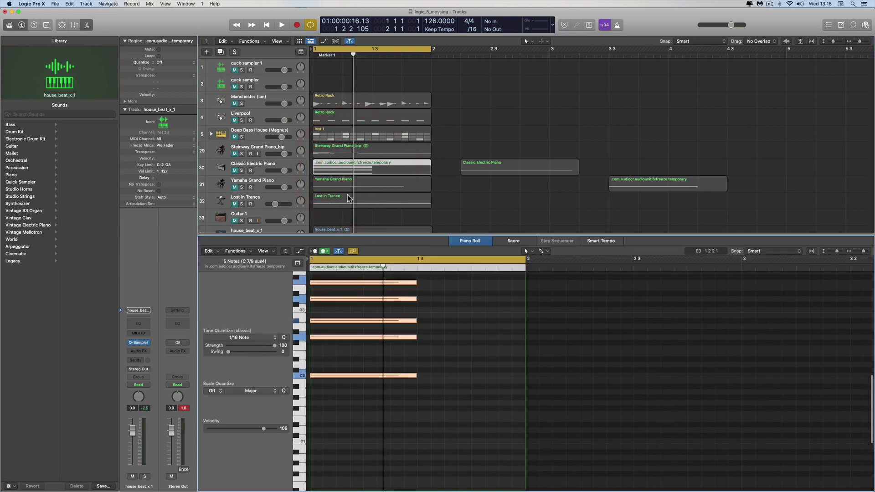
{"action": "left_click", "coordinate": [340, 191]}
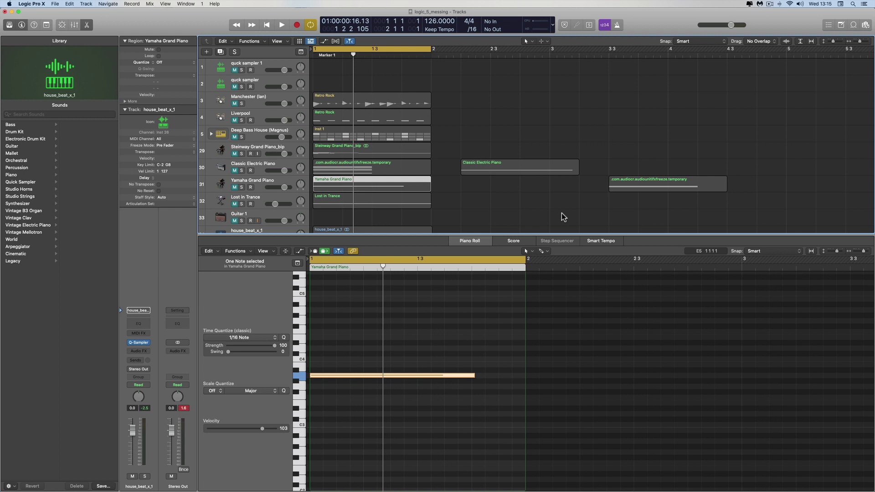
{"action": "scroll", "coordinate": [561, 213], "scroll_direction": "right", "scroll_amount": 1}
{"action": "scroll", "coordinate": [389, 171], "scroll_direction": "left", "scroll_amount": 2}
{"action": "left_click", "coordinate": [88, 25]}
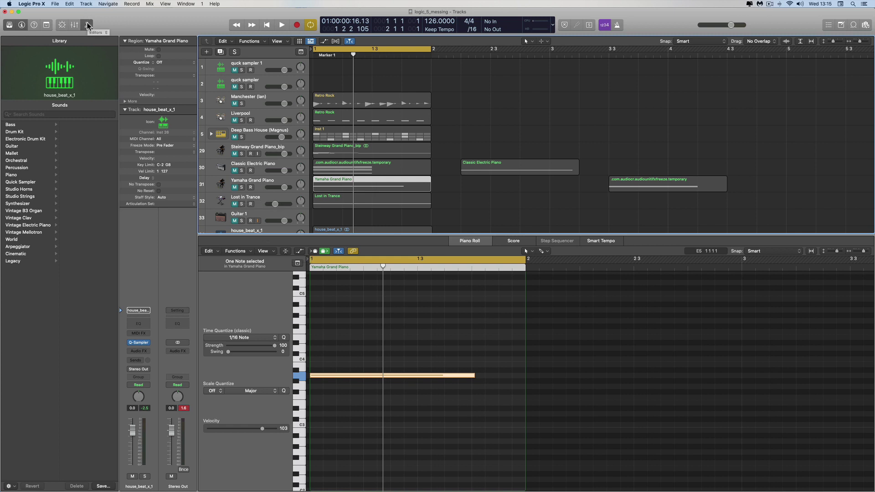